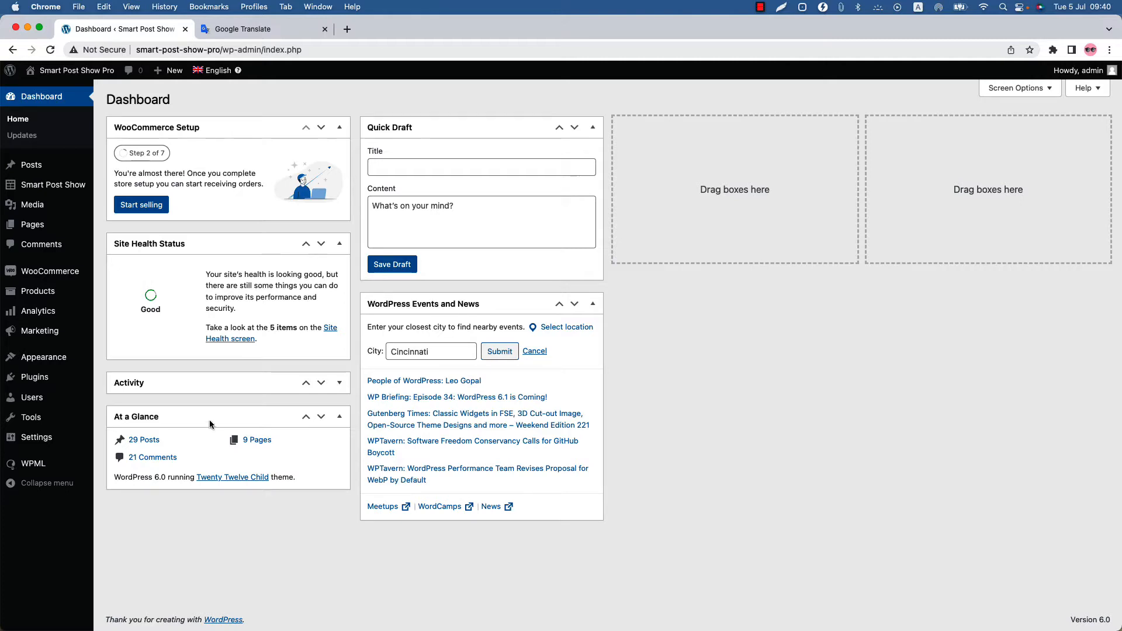
Open the posts list and start a Polish translation of "The beautiful tropical sea with speed boat" in a new tab
{"action": "mouse_move", "coordinate": [33, 467]}
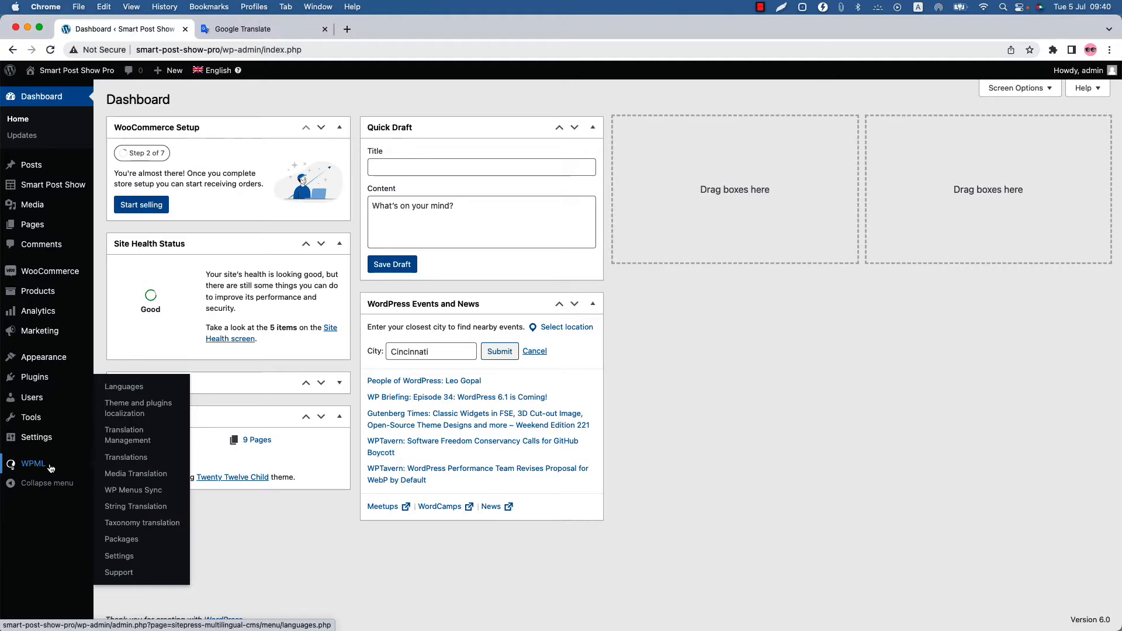
{"action": "left_click", "coordinate": [119, 169]}
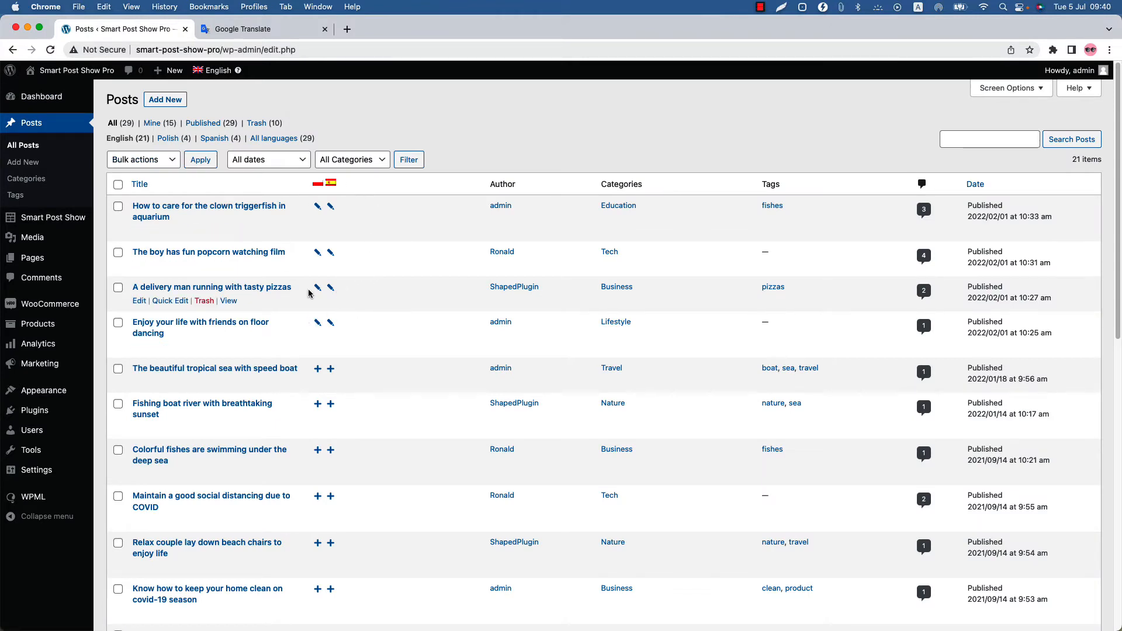
{"action": "left_click", "coordinate": [318, 370], "text": "super"}
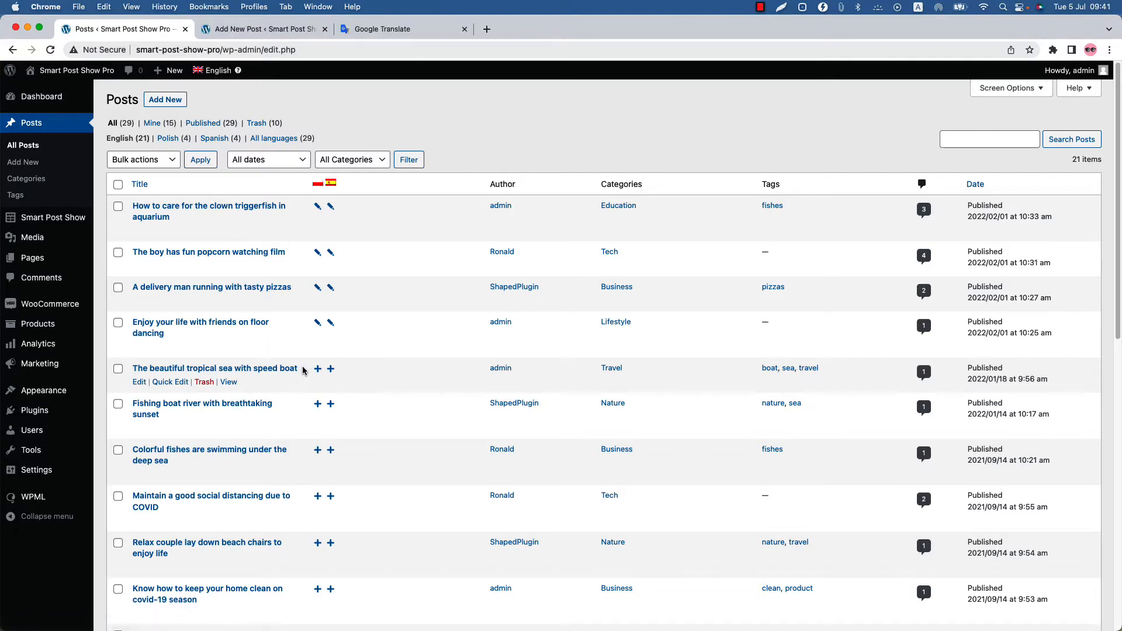
Copy the post title "The beautiful tropical sea with speed boat" and translate it from English to Polish in Google Translate
{"action": "left_click_drag", "start_coordinate": [301, 369], "coordinate": [134, 372]}
{"action": "key", "text": "super+c"}
{"action": "left_click", "coordinate": [363, 32]}
{"action": "key", "text": "super+v"}
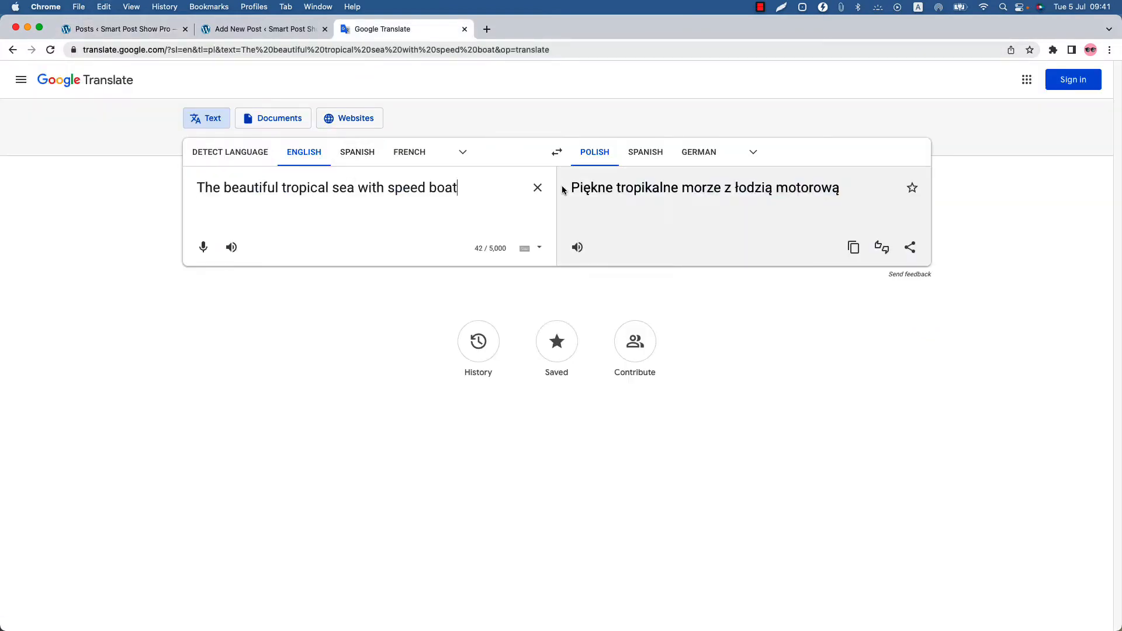
Copy the translation "Piękne tropikalne morze z łodzią motorową" into the title of the new Polish post in WordPress
{"action": "left_click_drag", "start_coordinate": [840, 188], "coordinate": [575, 188]}
{"action": "key", "text": "super+c"}
{"action": "key", "text": "ctrl+shift+Tab"}
{"action": "left_click", "coordinate": [319, 150]}
{"action": "key", "text": "super+v"}
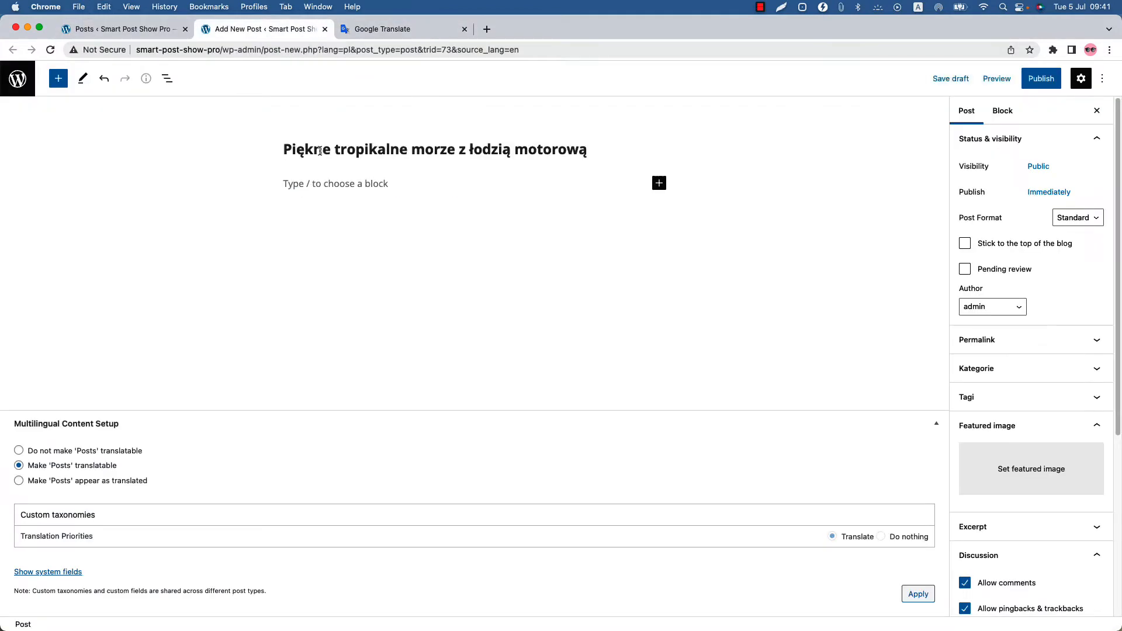
Paste the placeholder body text starting "Curabitur non nulla sit amet" into the Polish post and publish it
{"action": "left_click", "coordinate": [351, 186]}
{"action": "key", "text": "super+v"}
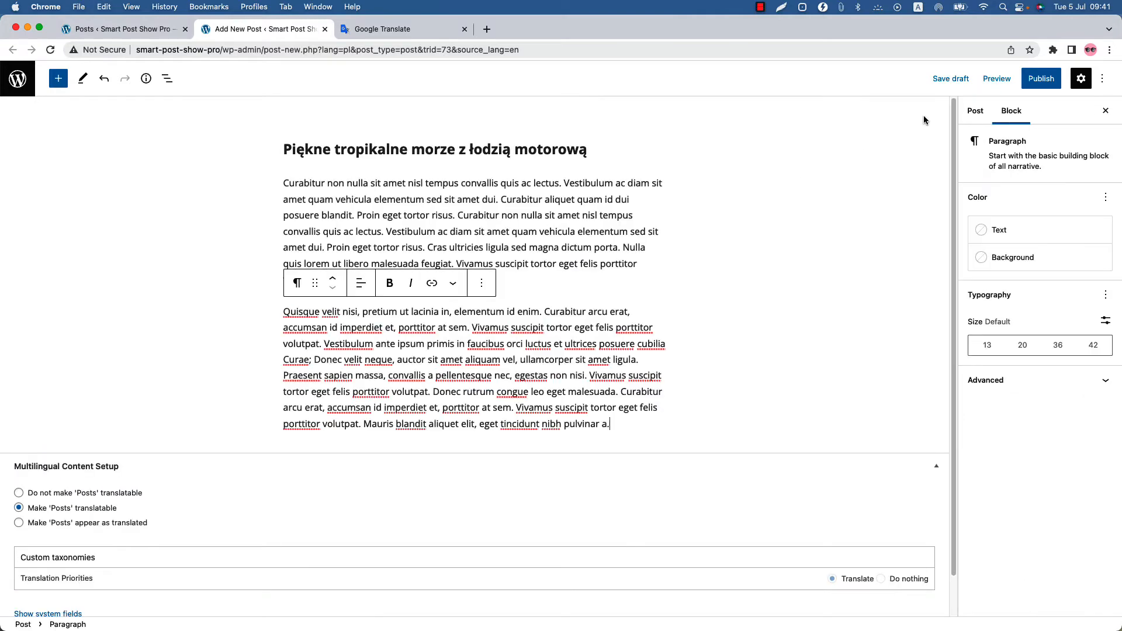
{"action": "left_click", "coordinate": [1040, 78]}
{"action": "left_click", "coordinate": [1016, 80]}
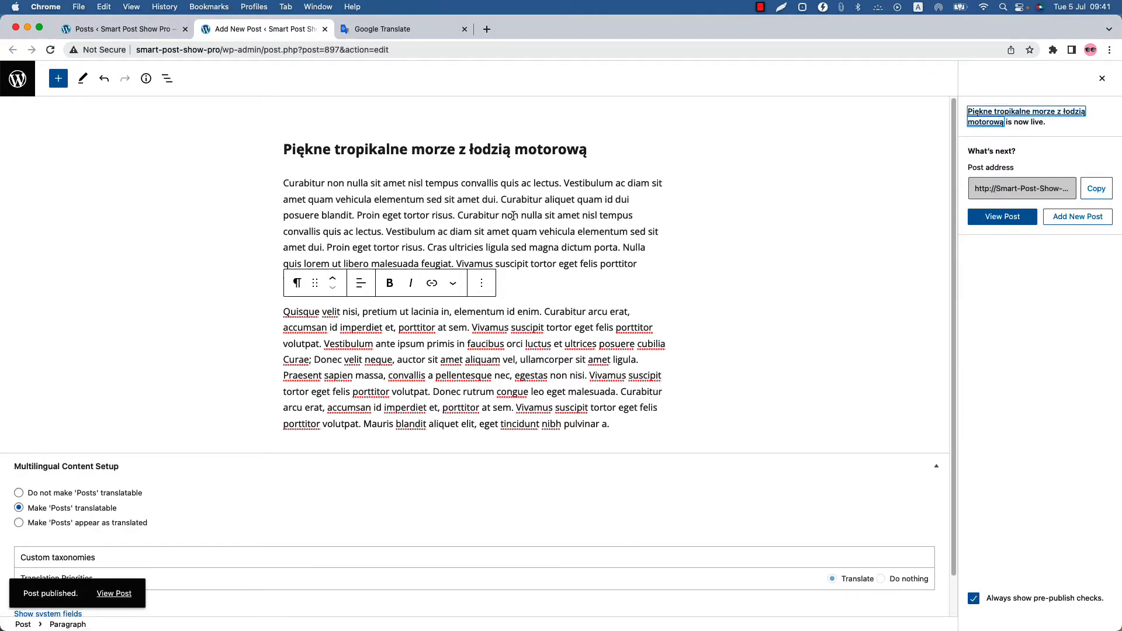
{"action": "left_click", "coordinate": [1102, 79]}
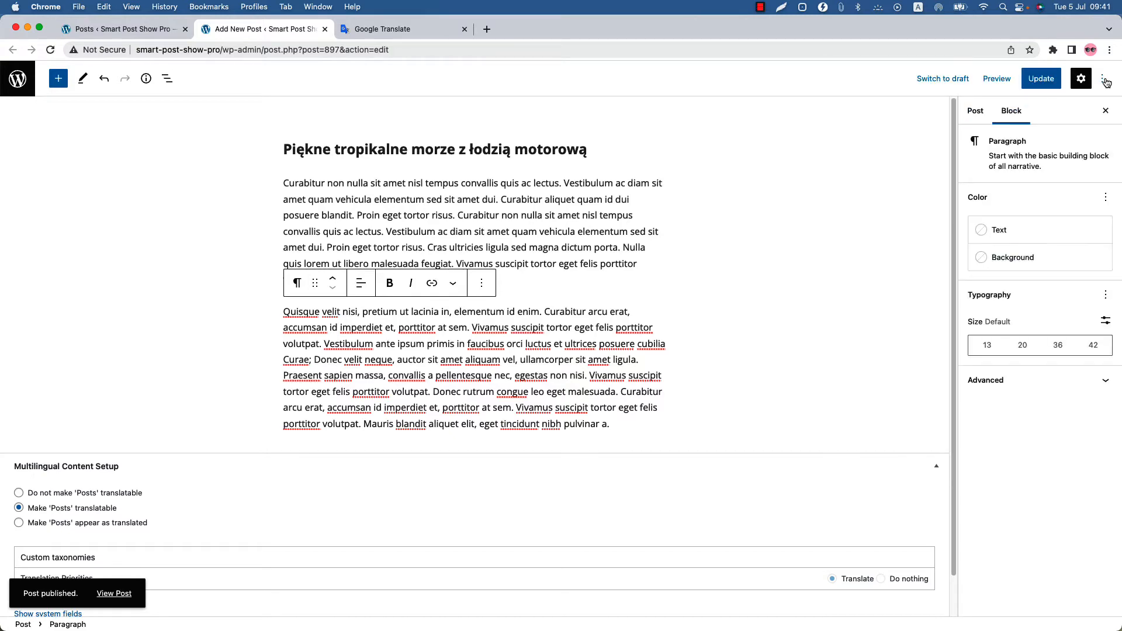
Start a Spanish translation from the Polish post's language settings
{"action": "left_click", "coordinate": [975, 111]}
{"action": "scroll", "coordinate": [988, 467], "scroll_direction": "down", "scroll_amount": 5}
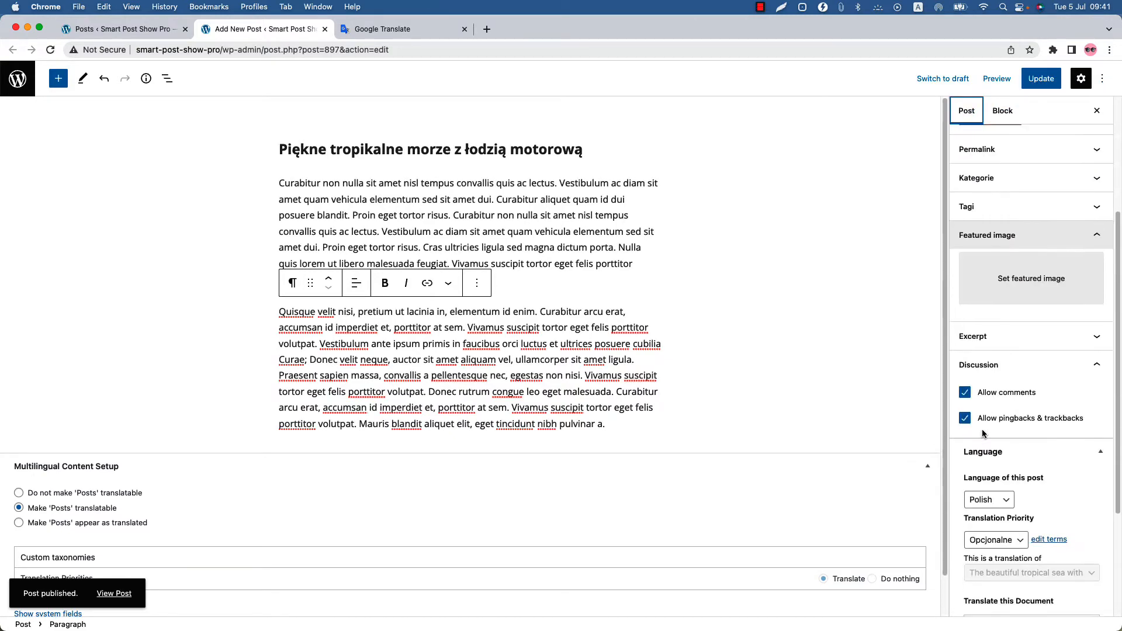
{"action": "left_click", "coordinate": [1054, 471]}
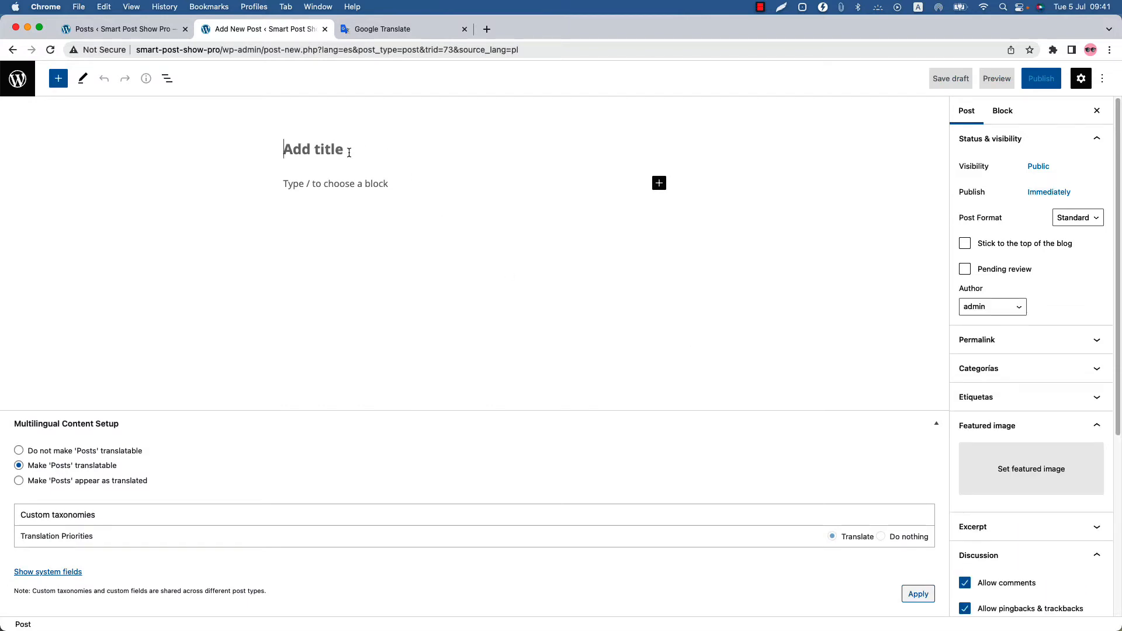
Switch to Google Translate, set the target language to Spanish, and select the translated title
{"action": "left_click", "coordinate": [390, 29]}
{"action": "left_click", "coordinate": [673, 156]}
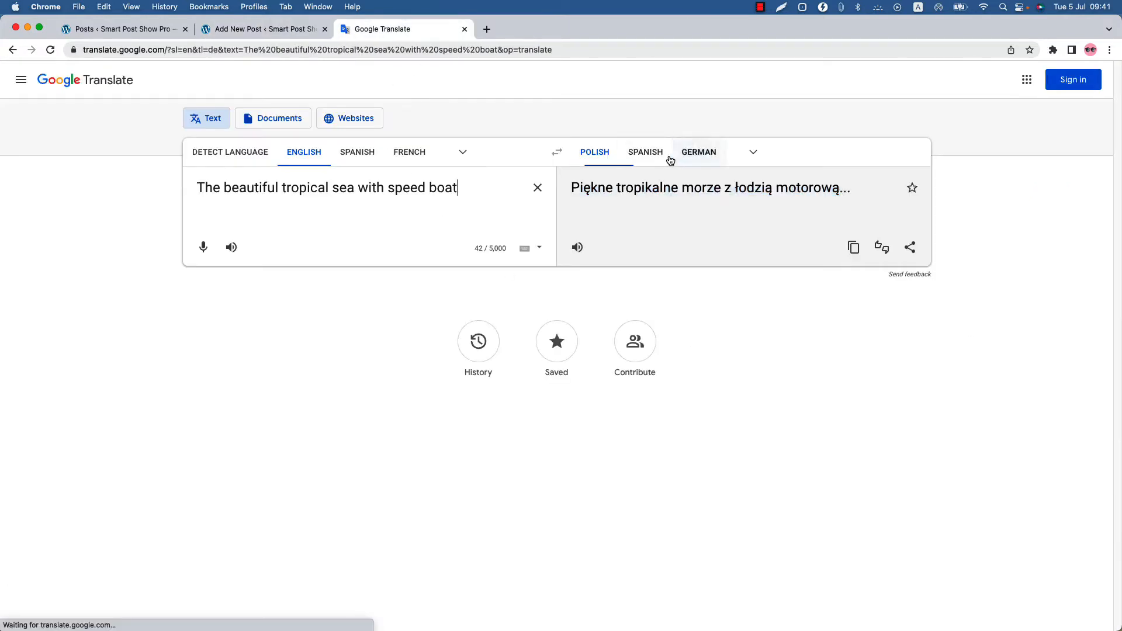
{"action": "left_click", "coordinate": [653, 158]}
{"action": "triple_click", "coordinate": [593, 196]}
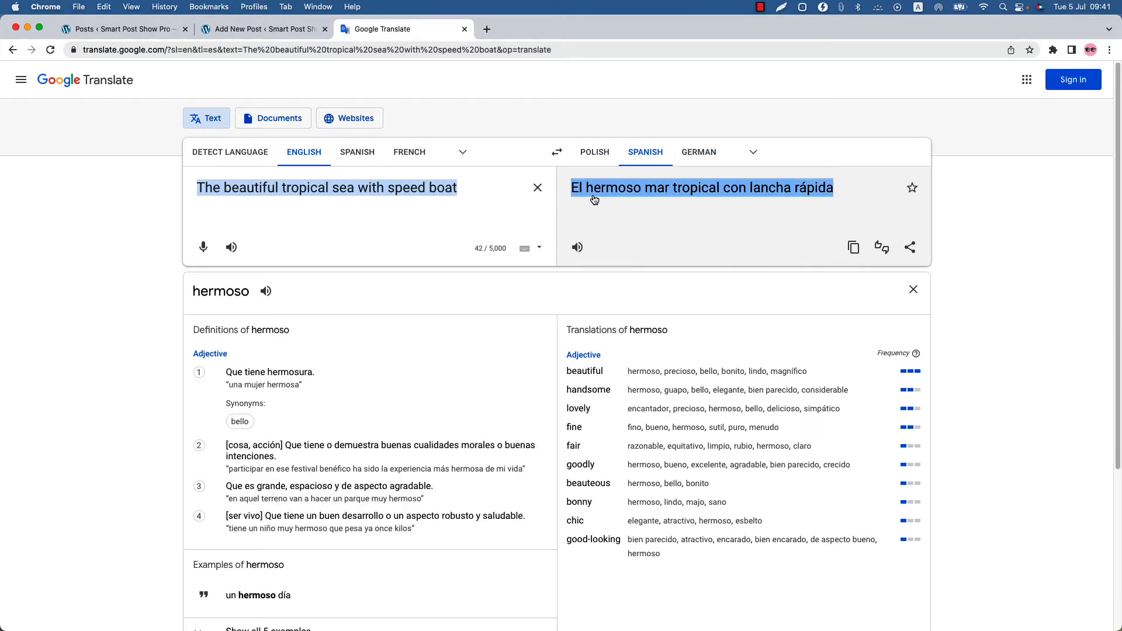
Copy "El hermoso mar tropical con lancha rápida" into the title of the new Spanish post in WordPress
{"action": "key", "text": "super+c"}
{"action": "left_click", "coordinate": [242, 33]}
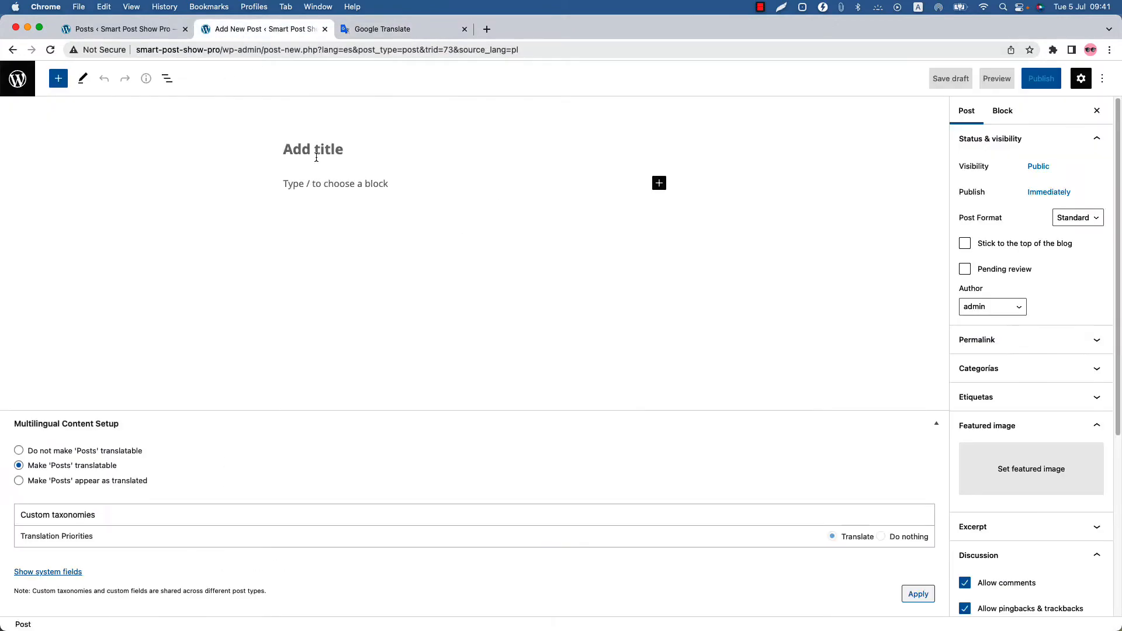
{"action": "key", "text": "super+v"}
Paste the placeholder body text starting "Curabitur non nulla sit amet" into the Spanish post and publish it
{"action": "left_click", "coordinate": [321, 182]}
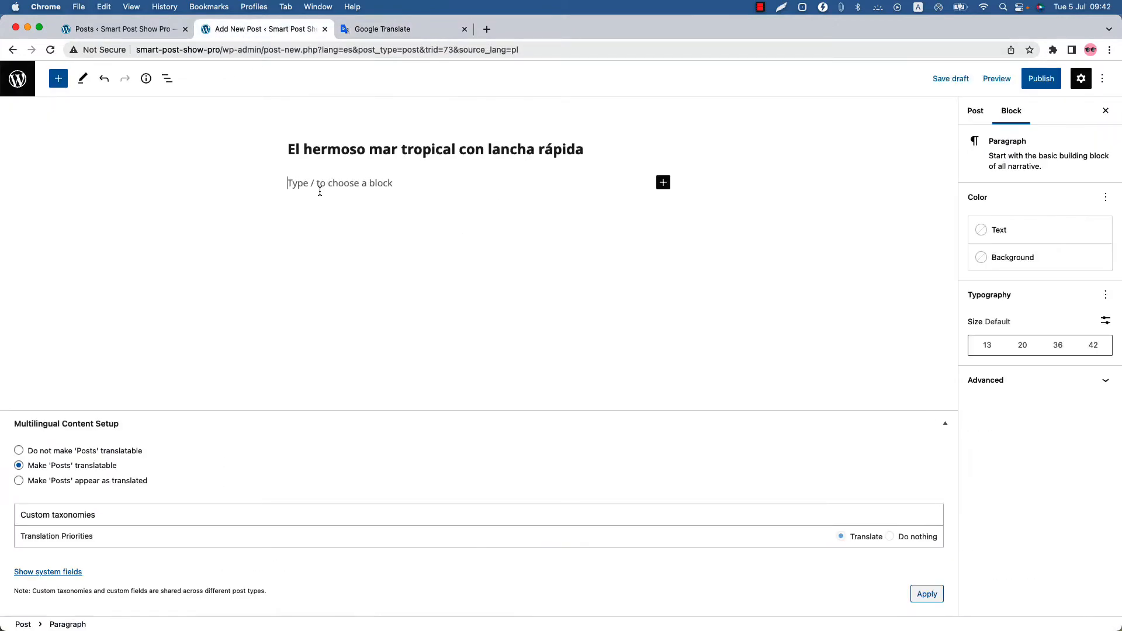
{"action": "key", "text": "super+v"}
{"action": "left_click", "coordinate": [1043, 80]}
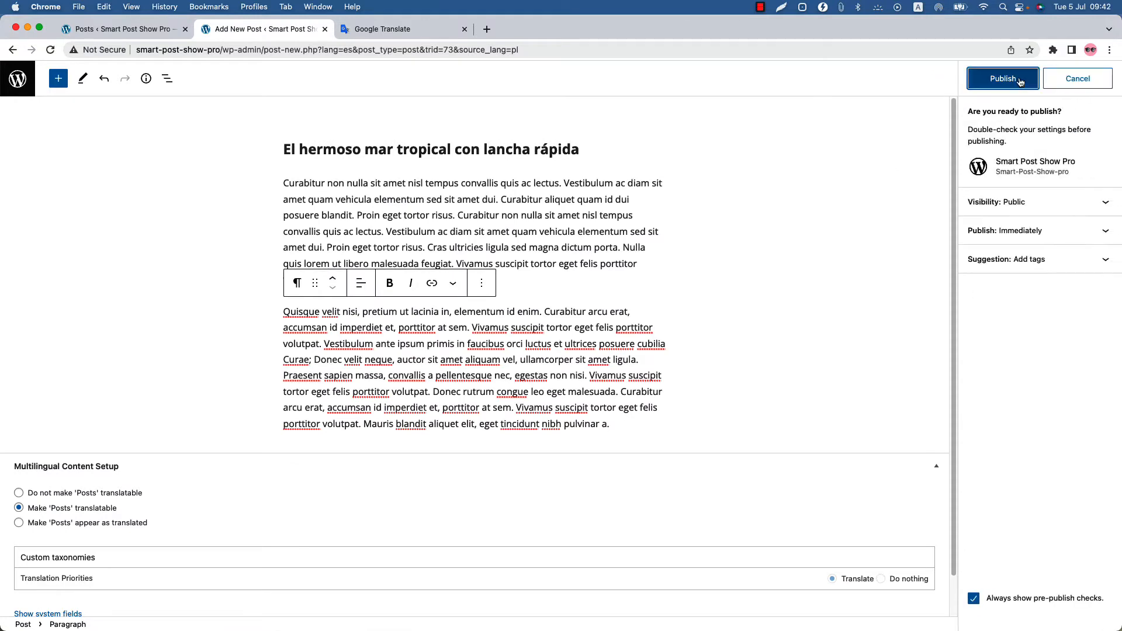
{"action": "left_click", "coordinate": [1018, 81]}
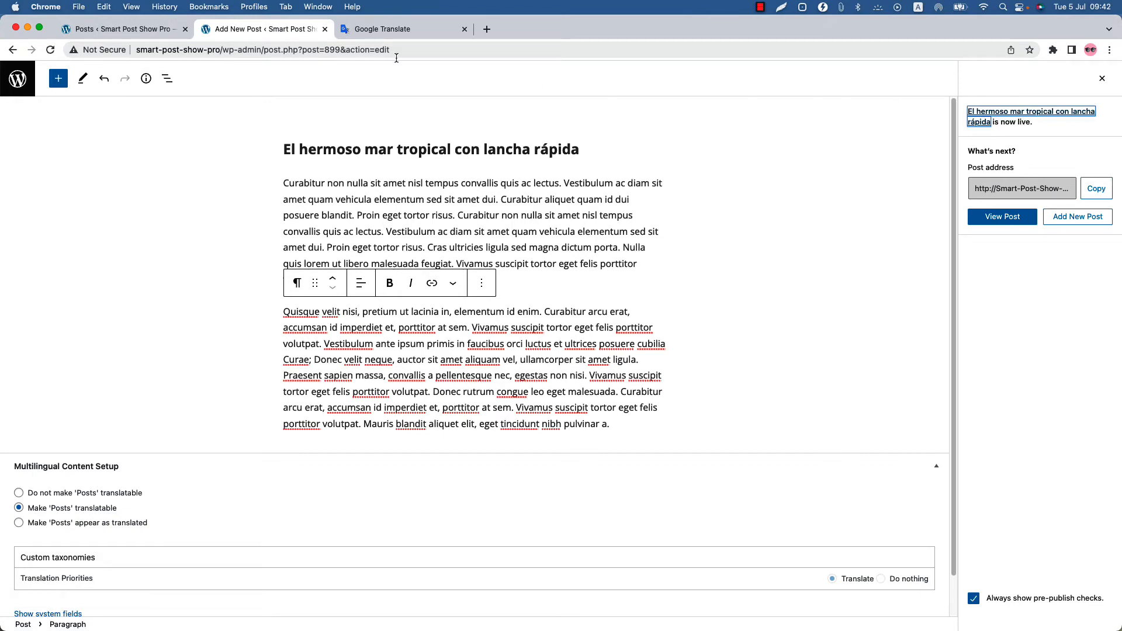
Create a new Smart Post Show from the posts list tab and switch its content language to English
{"action": "left_click", "coordinate": [102, 30]}
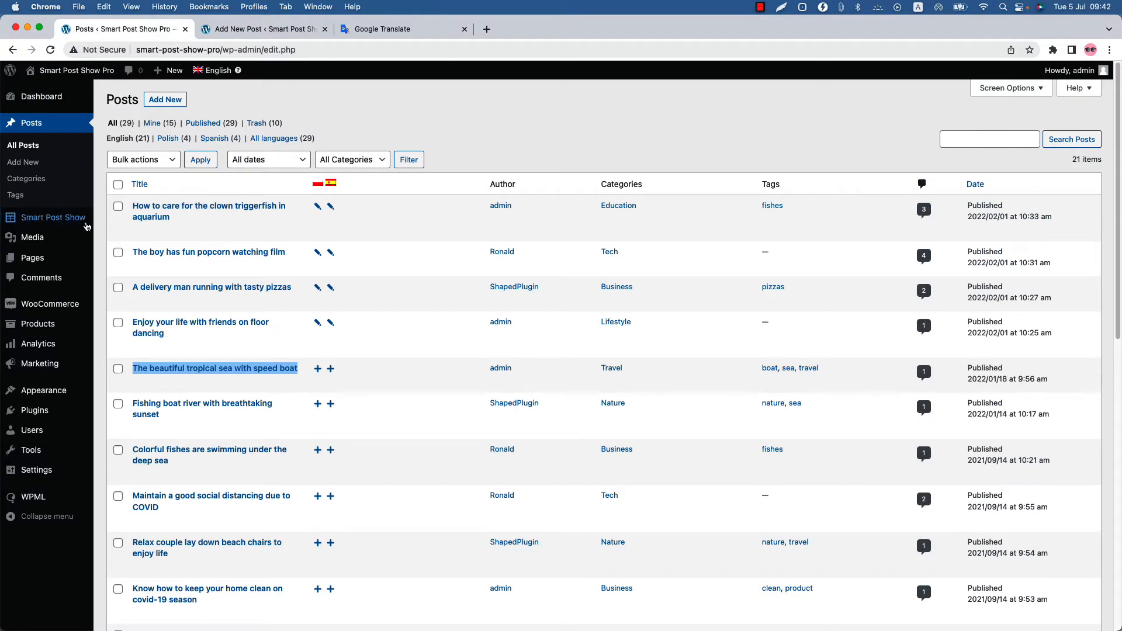
{"action": "mouse_move", "coordinate": [81, 225]}
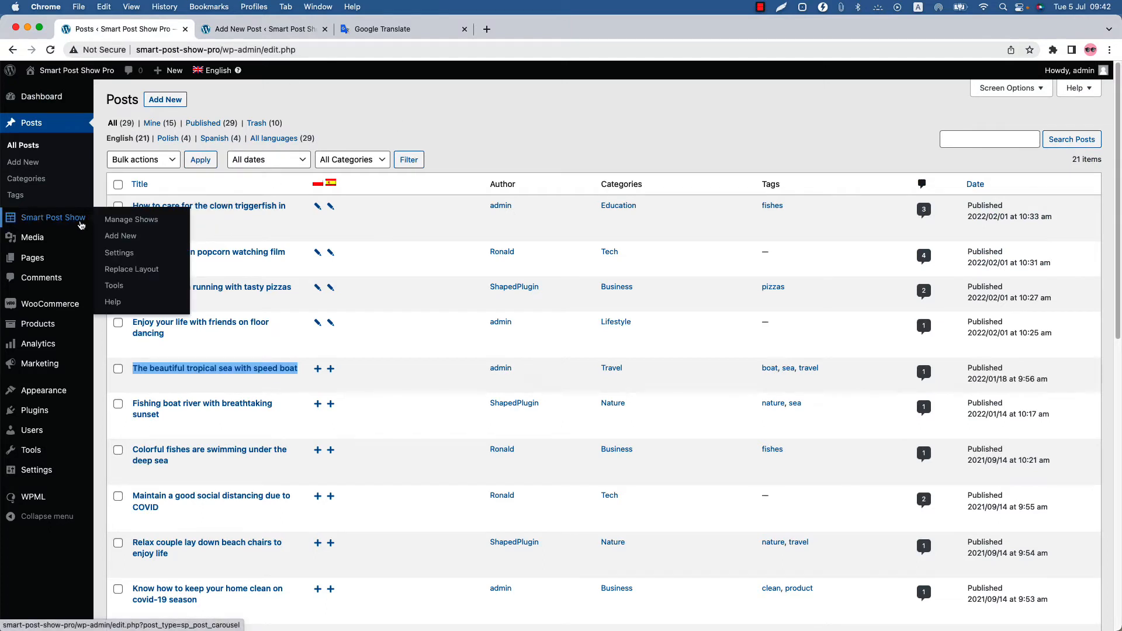
{"action": "left_click", "coordinate": [121, 239]}
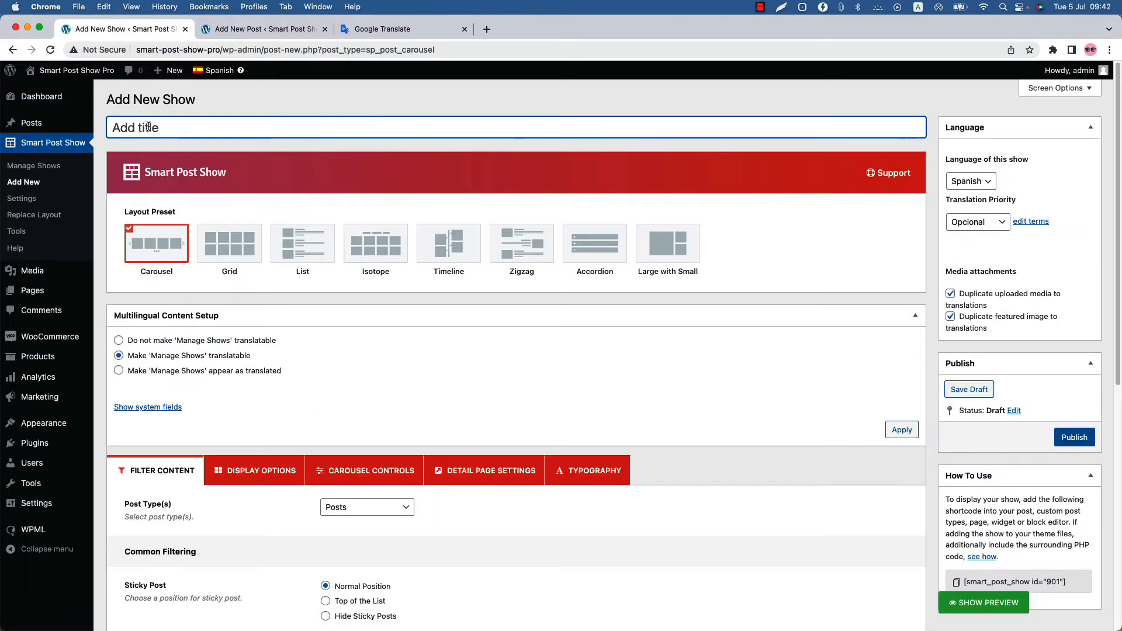
{"action": "mouse_move", "coordinate": [218, 72]}
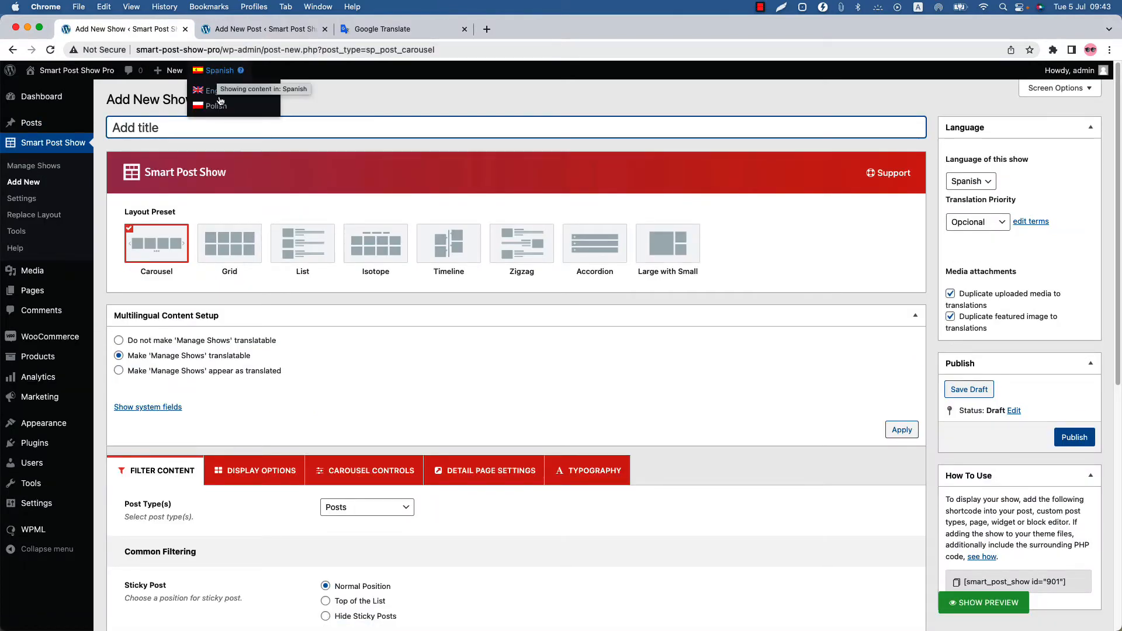
{"action": "left_click", "coordinate": [217, 96]}
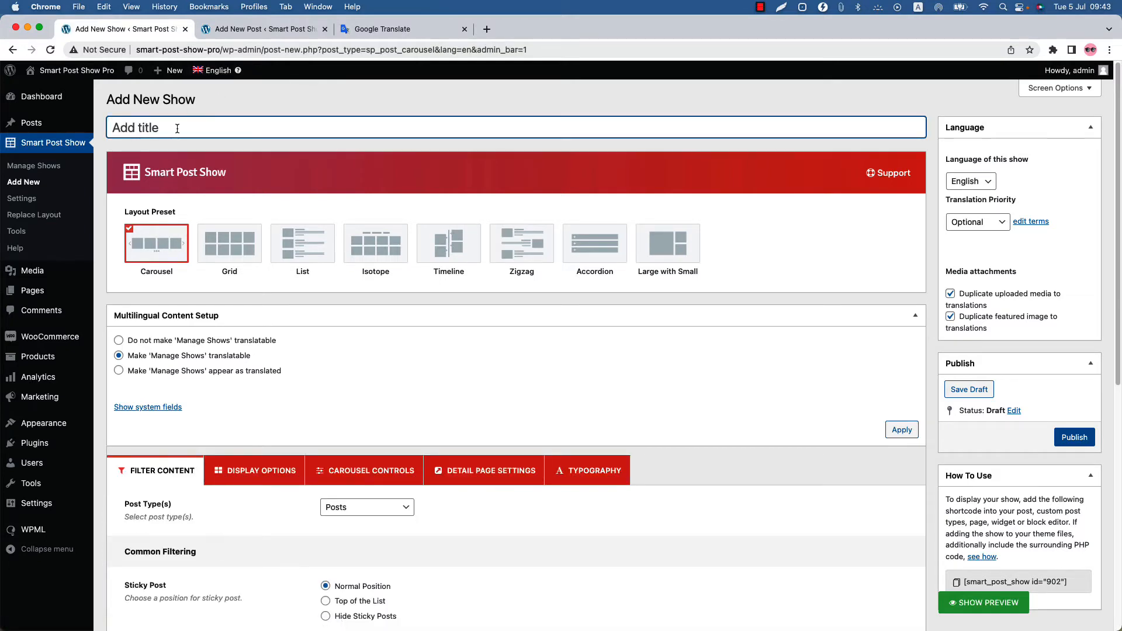
Title the English show "Test Show EN", review its filter settings, and publish it
{"action": "type", "text": "Test Show EN"}
{"action": "scroll", "coordinate": [710, 253], "scroll_direction": "down", "scroll_amount": 10}
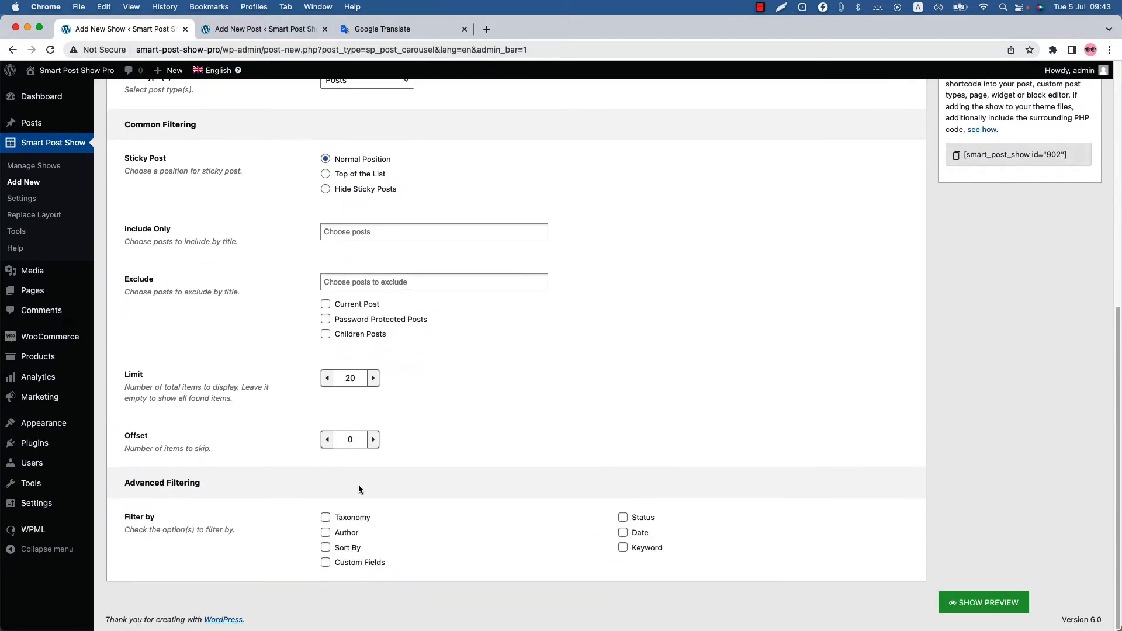
{"action": "scroll", "coordinate": [359, 489], "scroll_direction": "up", "scroll_amount": 5}
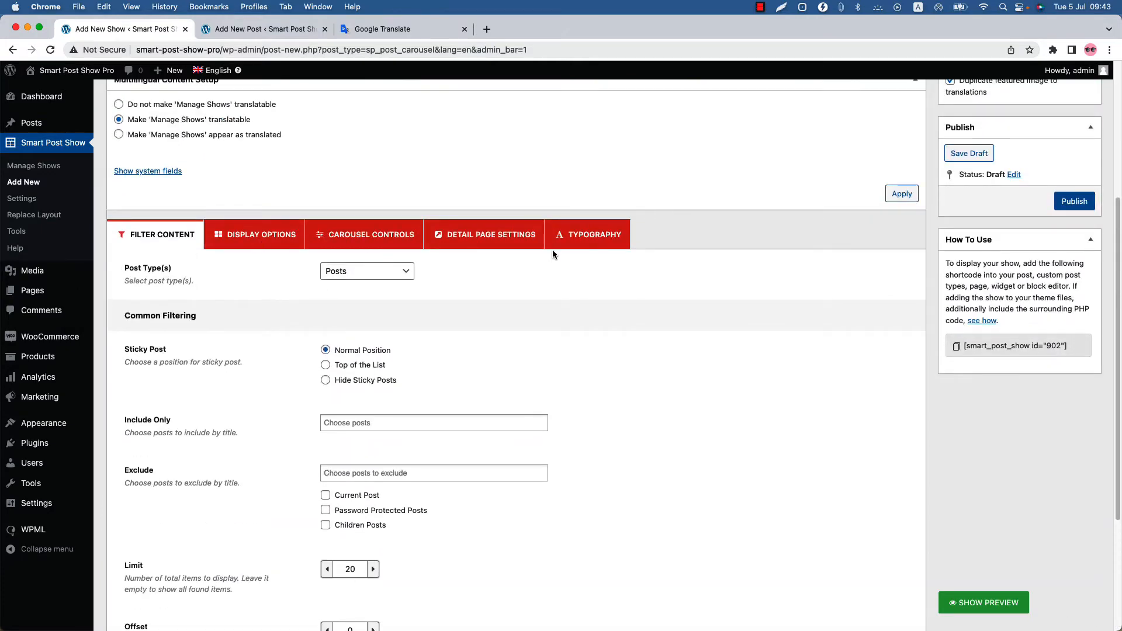
{"action": "scroll", "coordinate": [552, 250], "scroll_direction": "up", "scroll_amount": 6}
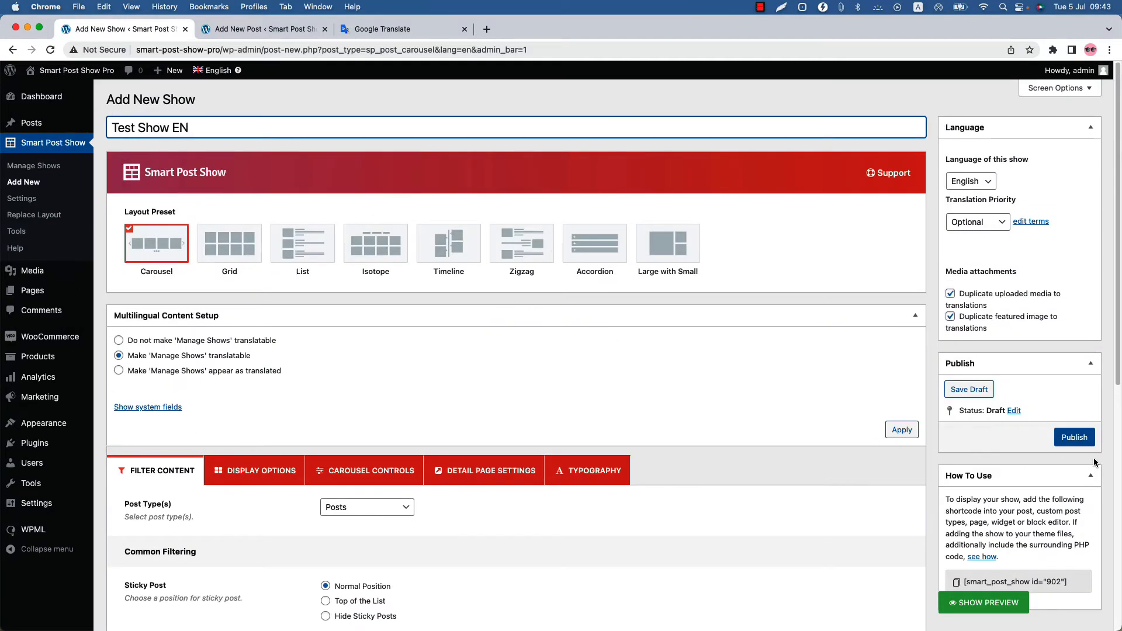
{"action": "left_click", "coordinate": [1073, 435]}
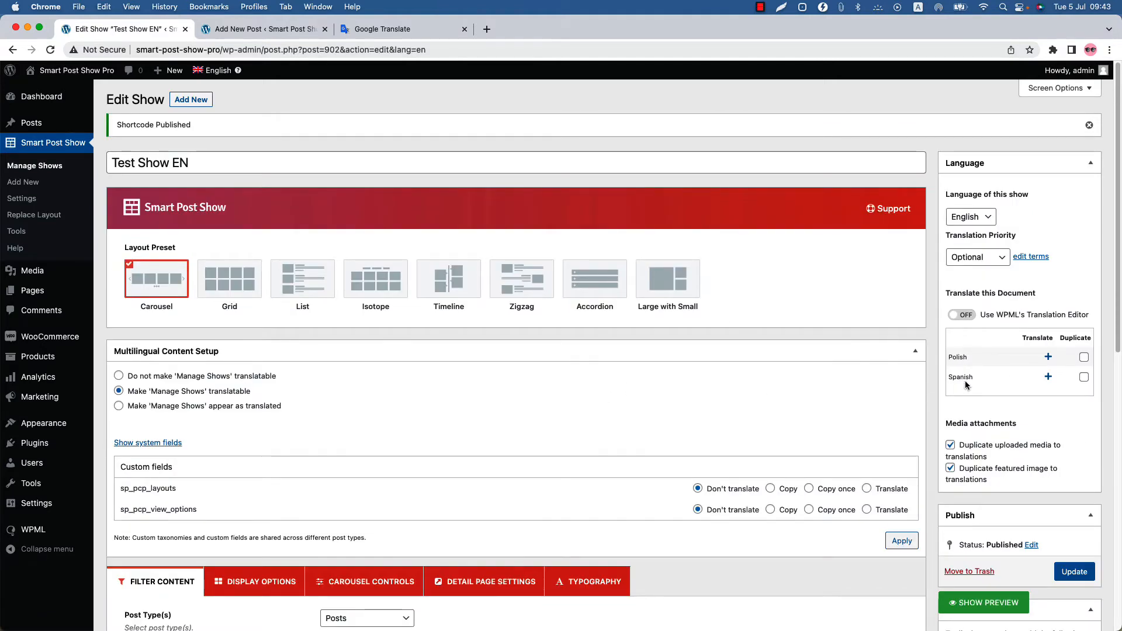
Add a Polish translation of the English show, title it "Test Show Polish", and publish it
{"action": "left_click", "coordinate": [1048, 357]}
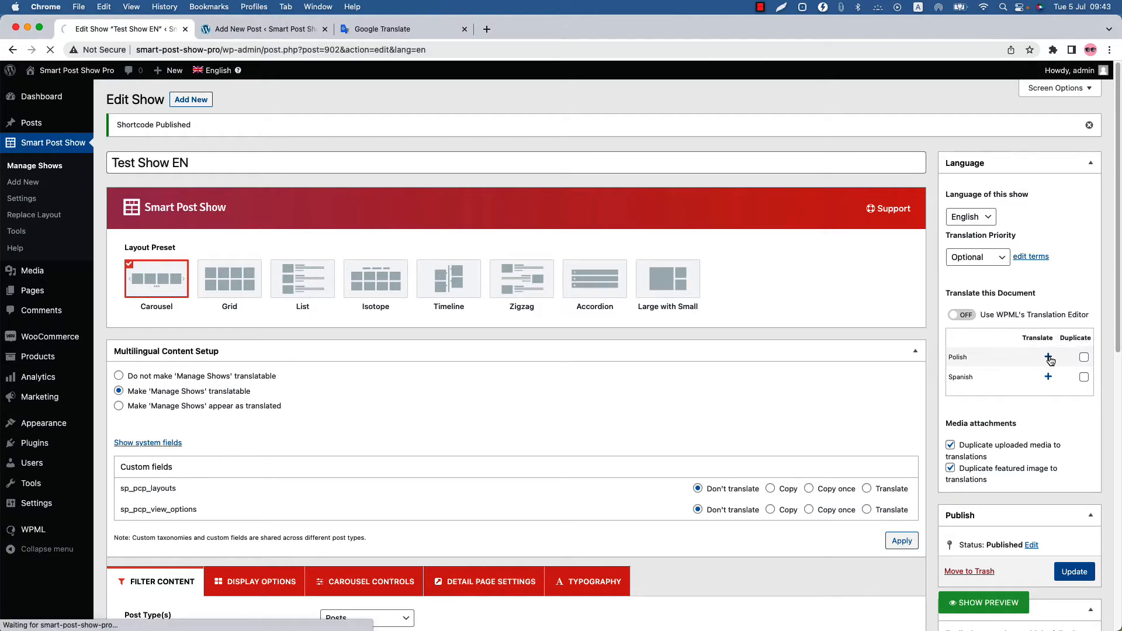
{"action": "scroll", "coordinate": [473, 401], "scroll_direction": "down", "scroll_amount": 5}
{"action": "scroll", "coordinate": [472, 408], "scroll_direction": "up", "scroll_amount": 5}
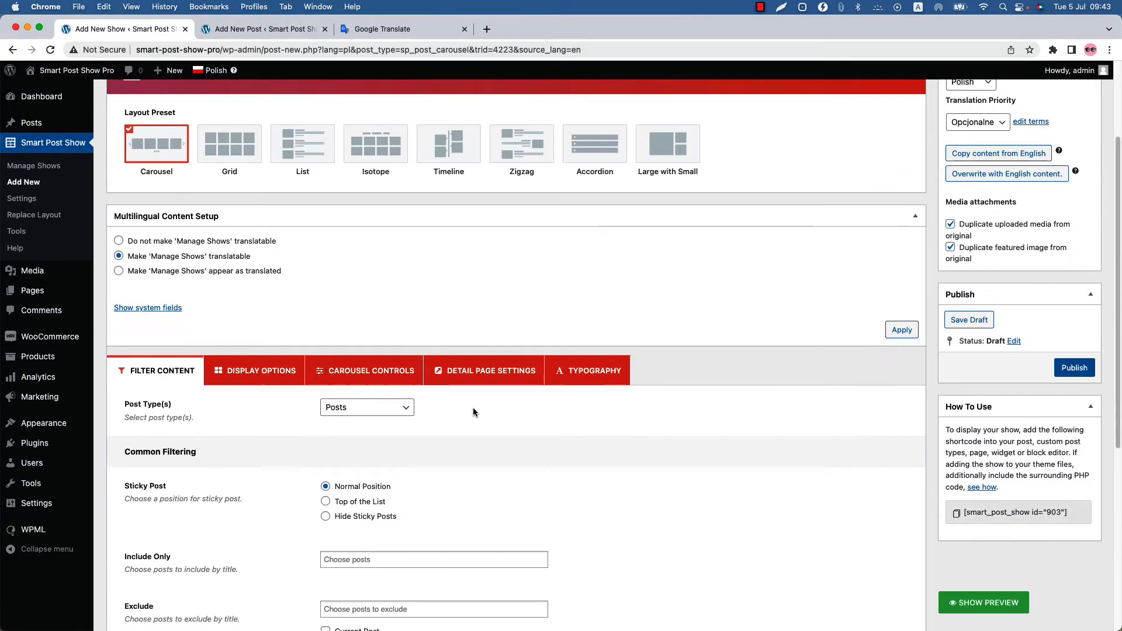
{"action": "type", "text": "T"}
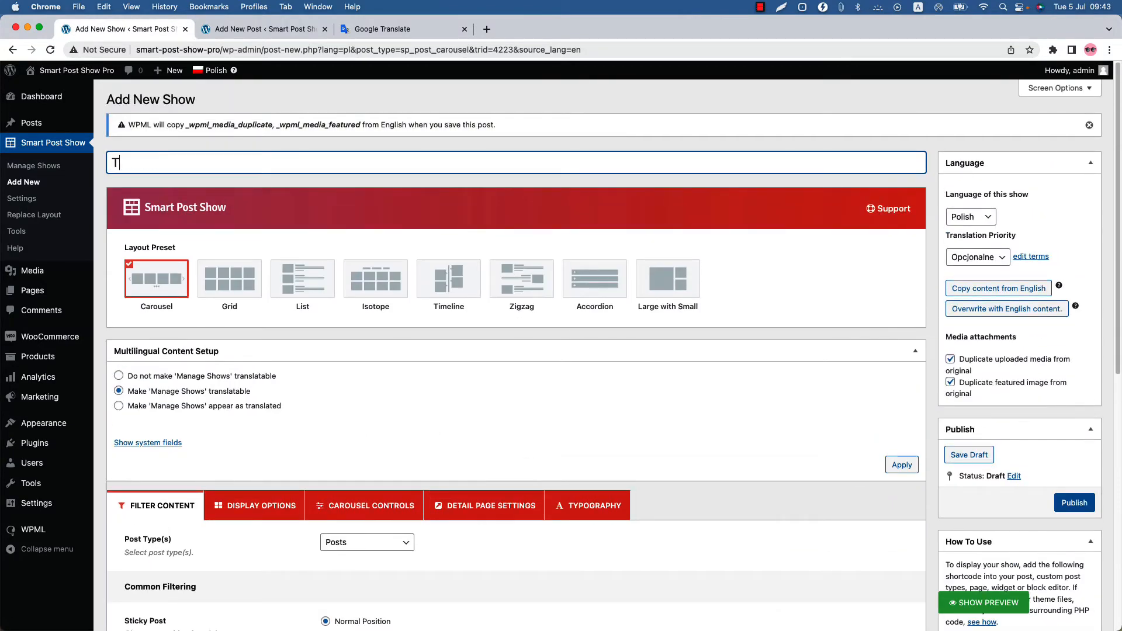
{"action": "type", "text": "est Show Polish"}
{"action": "left_click", "coordinate": [1091, 510]}
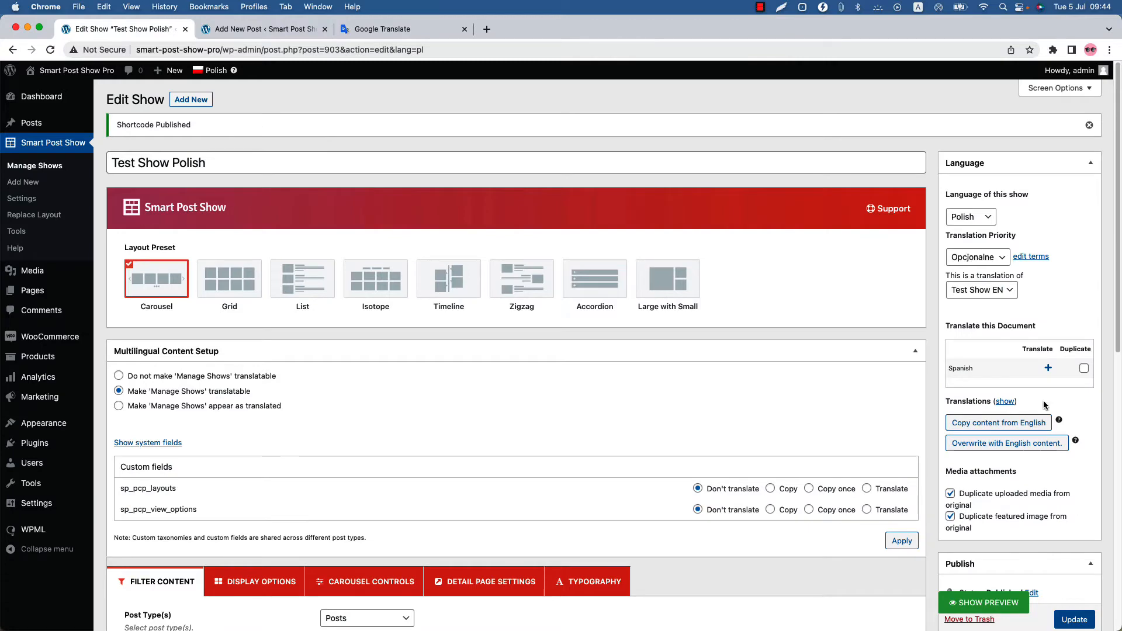
Add a Spanish translation from the Polish show, title it "Test Show Spanish", and publish it
{"action": "left_click", "coordinate": [1048, 368]}
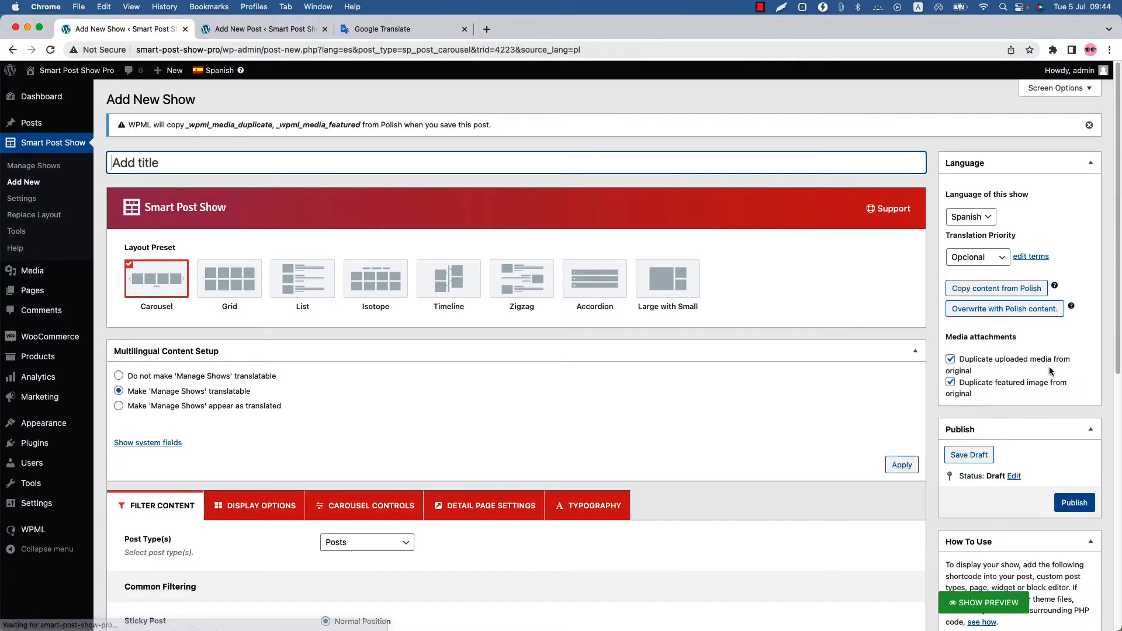
{"action": "type", "text": "Test Show Spanish"}
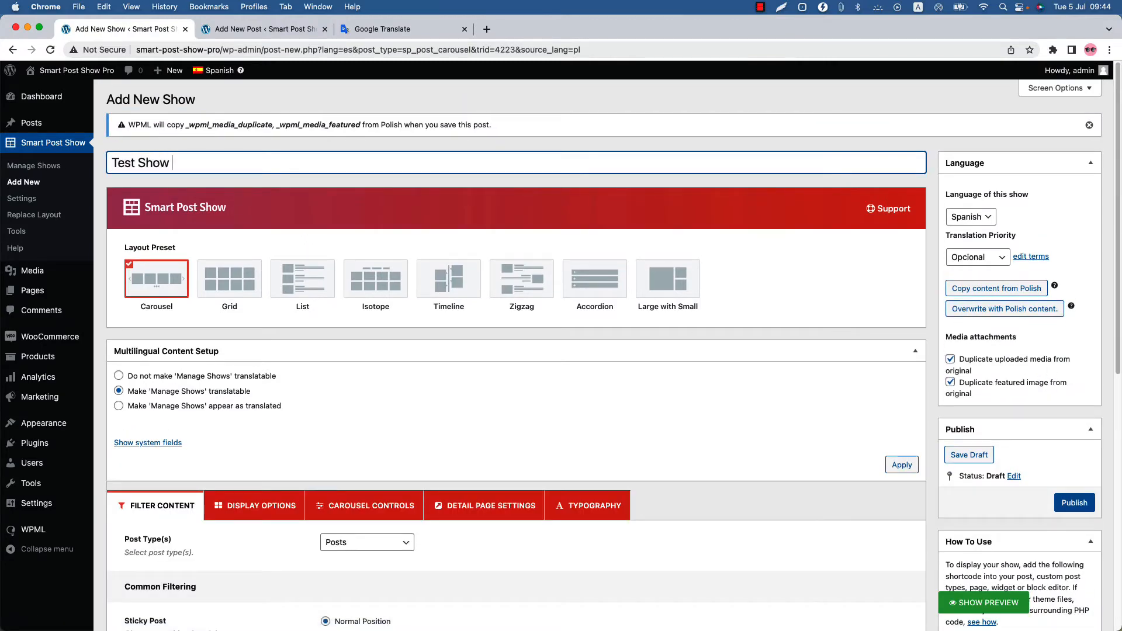
{"action": "left_click", "coordinate": [1077, 503]}
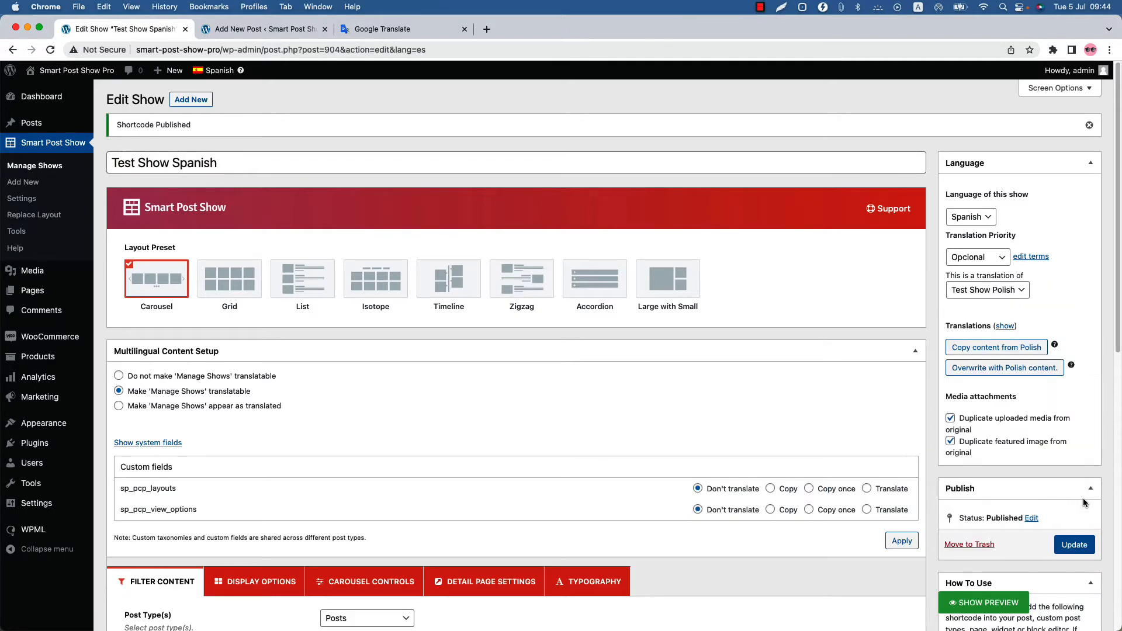
Open the list of managed shows and switch the content language to English
{"action": "left_click", "coordinate": [40, 170]}
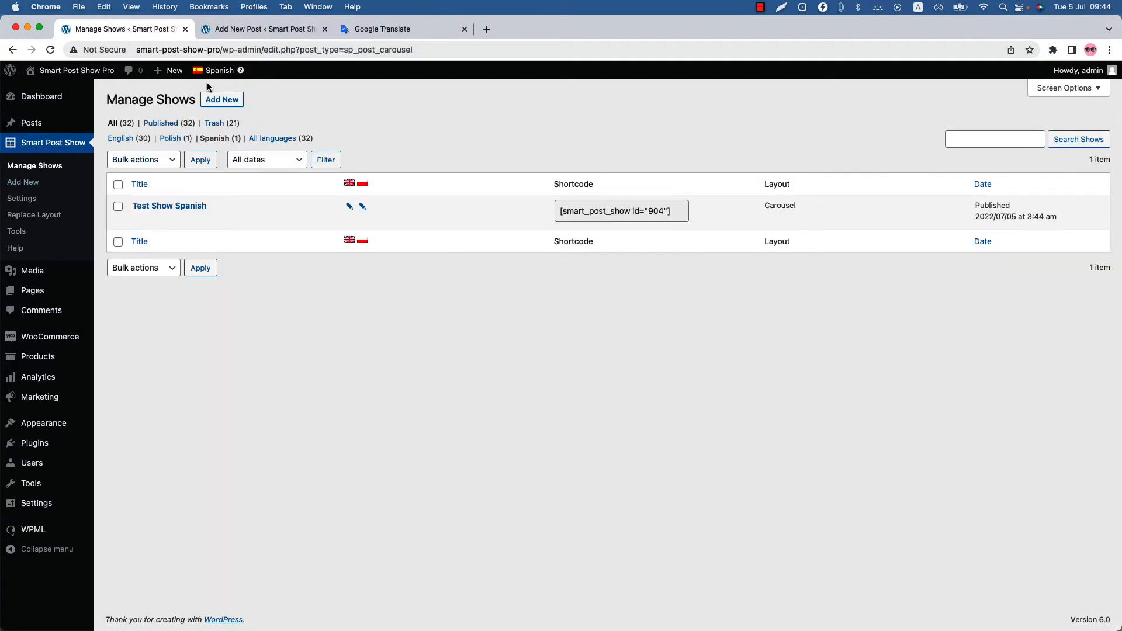
{"action": "mouse_move", "coordinate": [219, 70]}
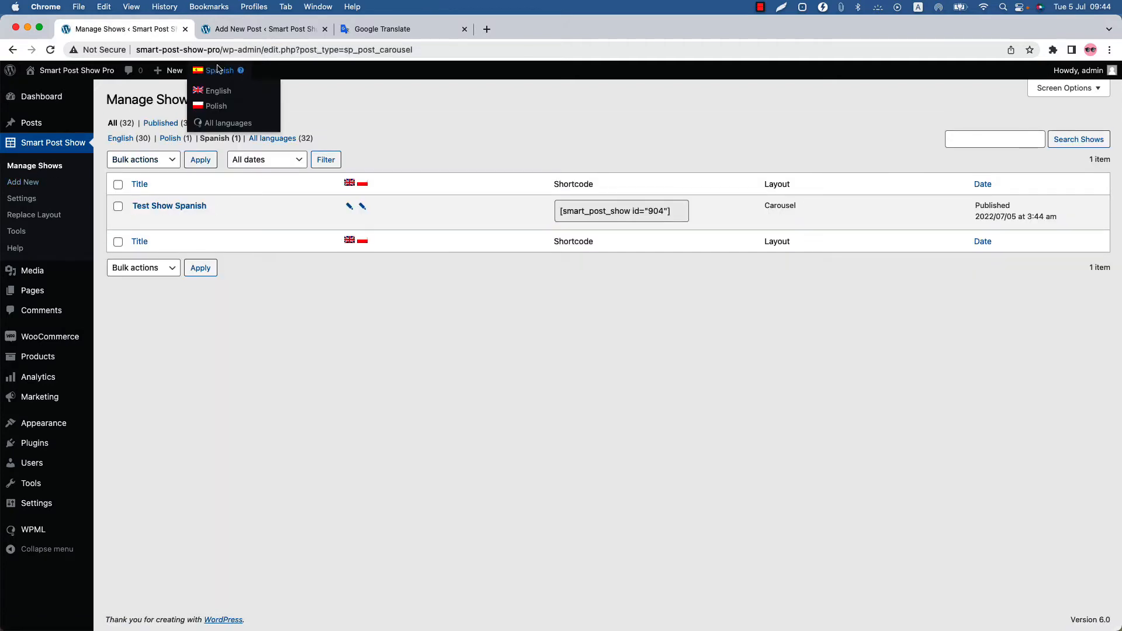
{"action": "left_click", "coordinate": [219, 91]}
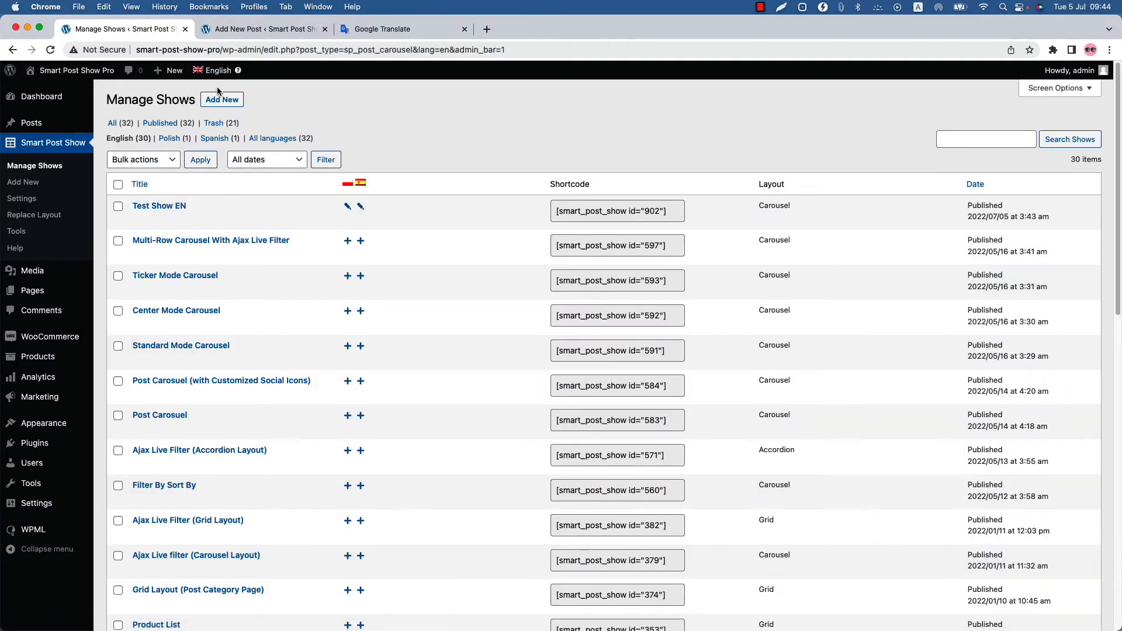
Start a new page in a separate browser tab and title it "EN Page"
{"action": "mouse_move", "coordinate": [159, 211]}
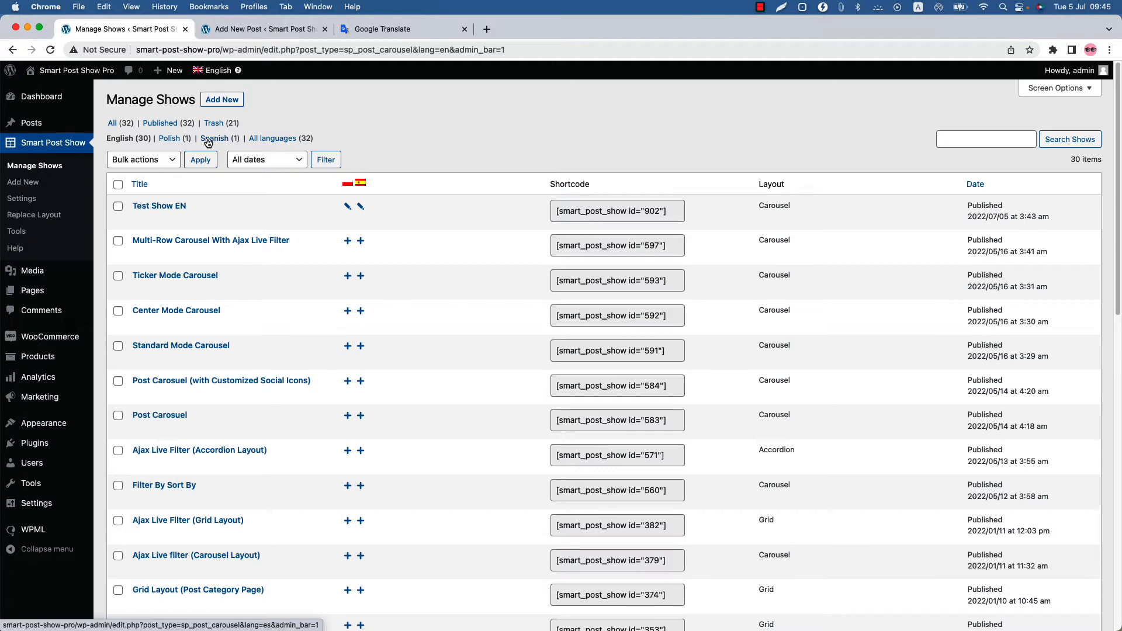
{"action": "mouse_move", "coordinate": [33, 291]}
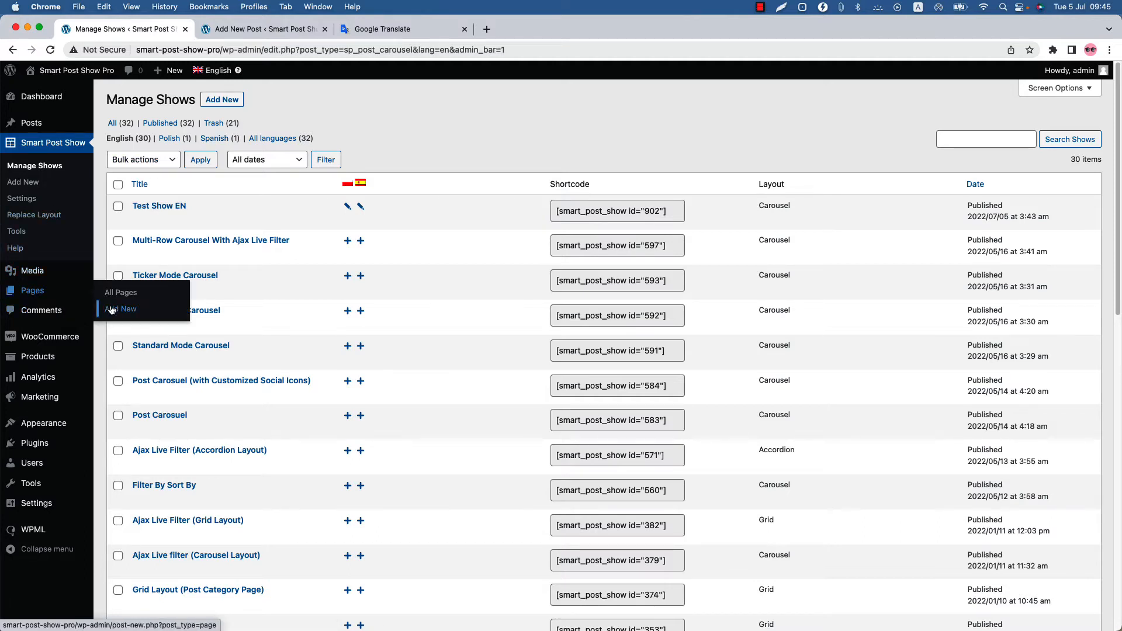
{"action": "left_click", "coordinate": [111, 309], "text": "super"}
{"action": "left_click", "coordinate": [260, 29]}
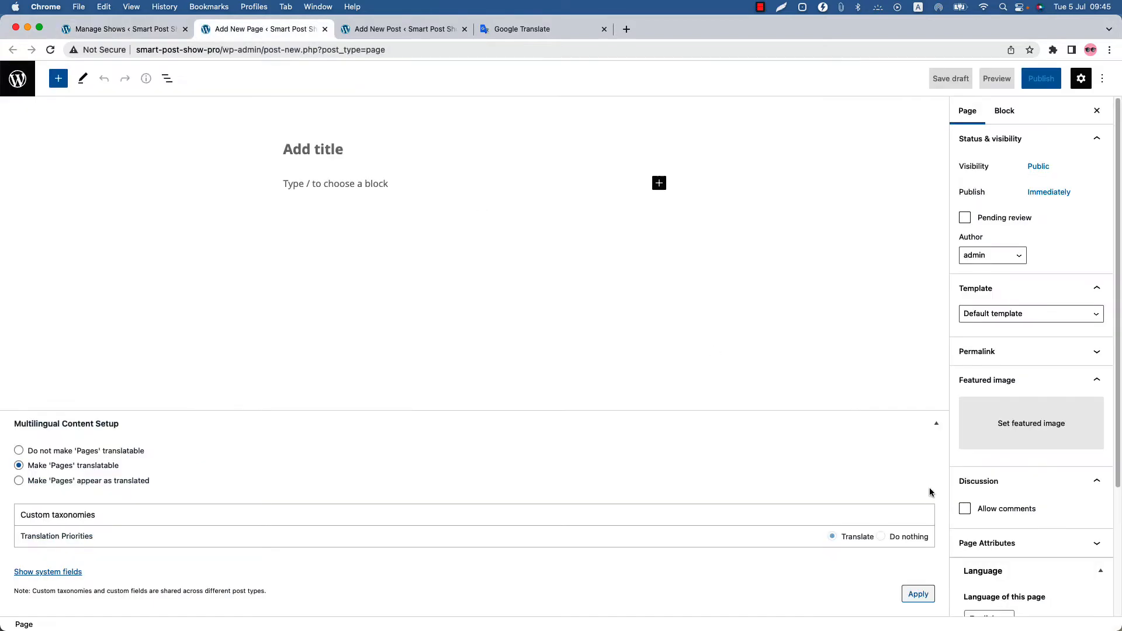
{"action": "scroll", "coordinate": [966, 517], "scroll_direction": "down", "scroll_amount": 3}
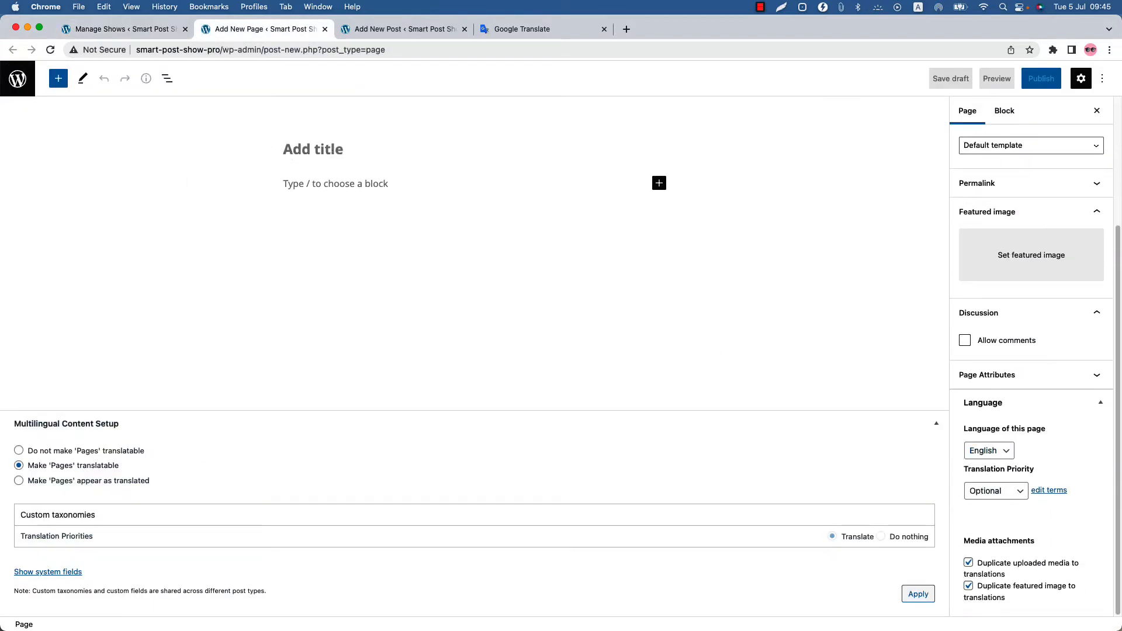
{"action": "type", "text": "EN Page"}
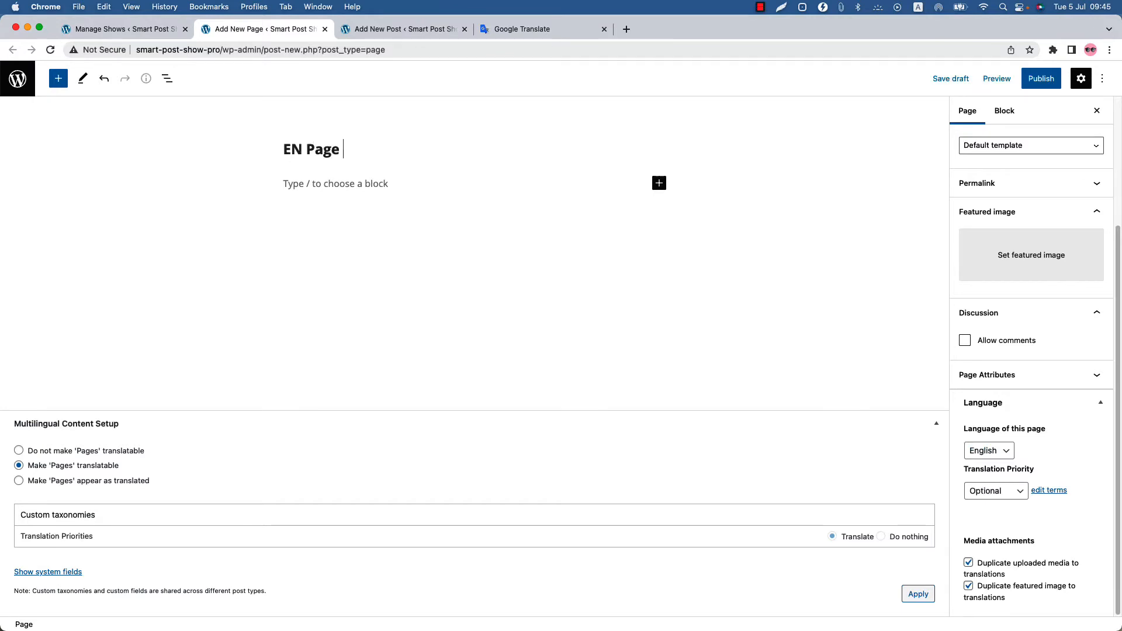
Copy the shortcode of Test Show EN from the shows list and paste it into the body of EN Page
{"action": "left_click", "coordinate": [295, 182]}
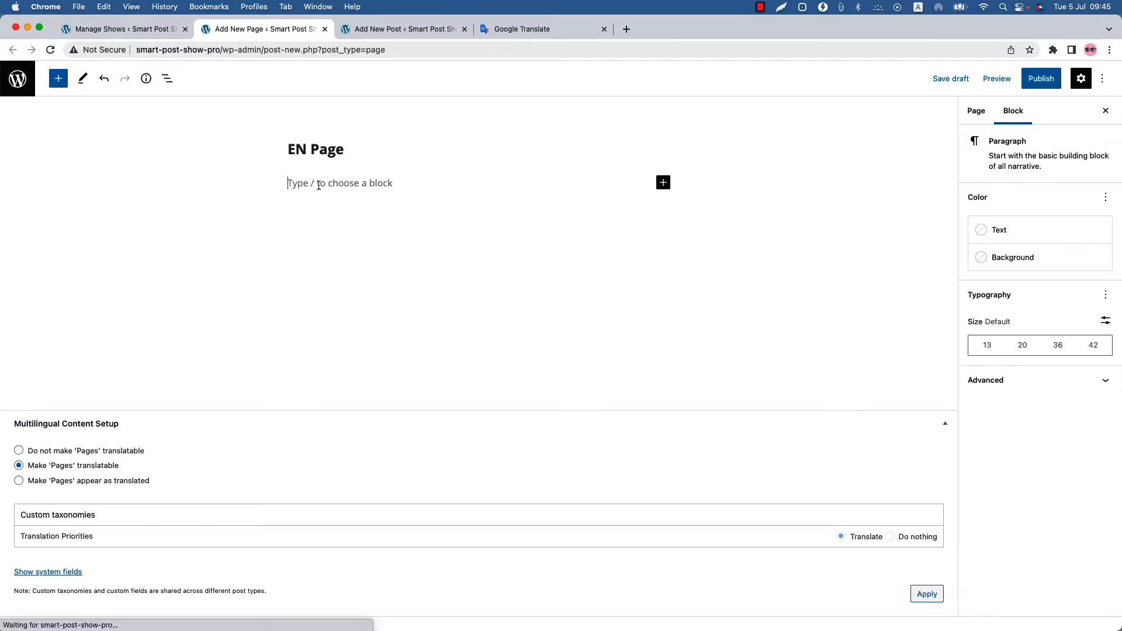
{"action": "left_click", "coordinate": [129, 28]}
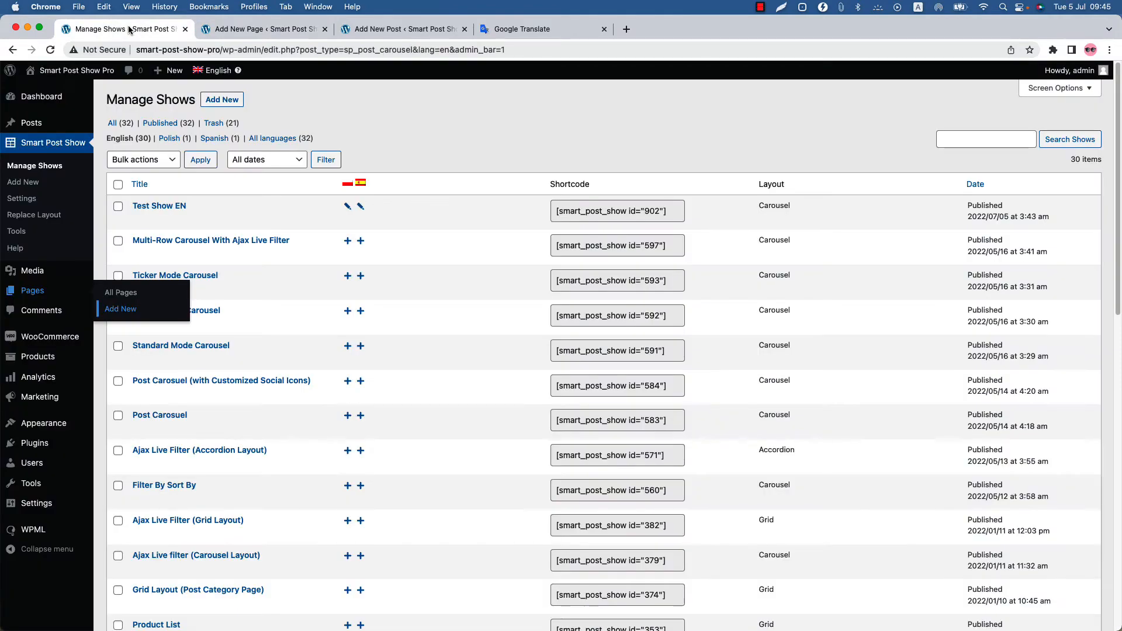
{"action": "left_click", "coordinate": [605, 211]}
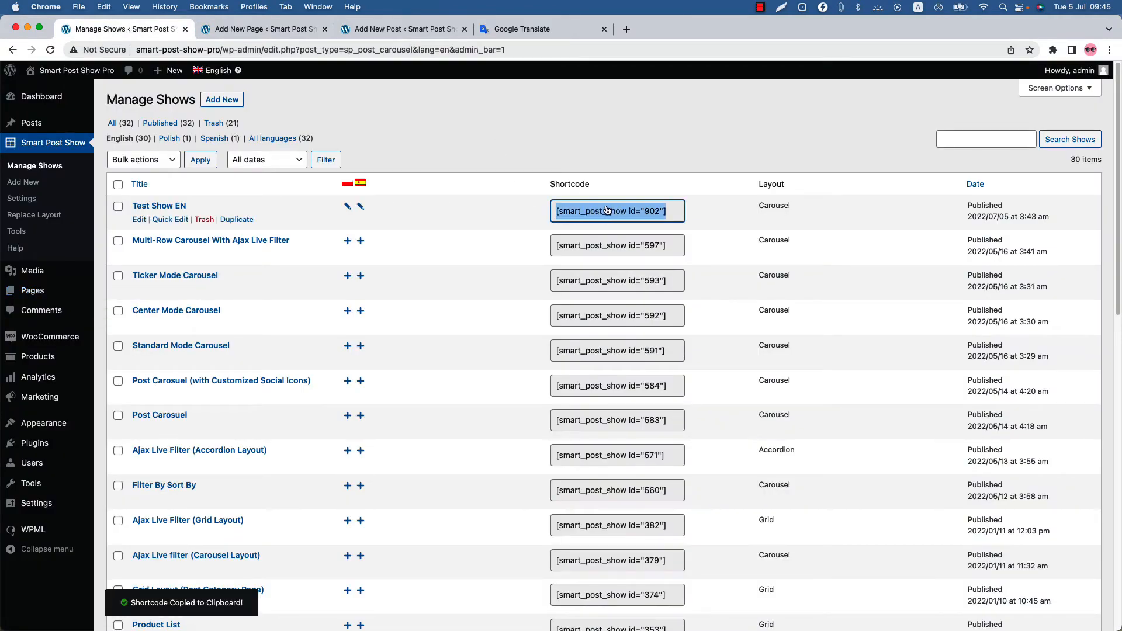
{"action": "left_click", "coordinate": [257, 29]}
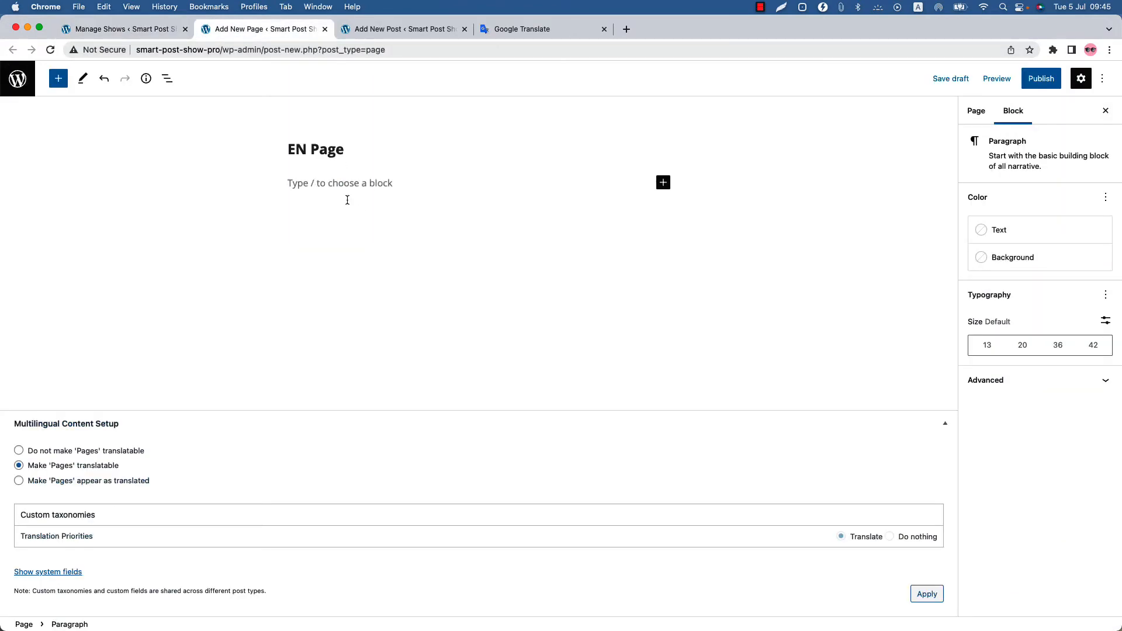
{"action": "key", "text": "super+v"}
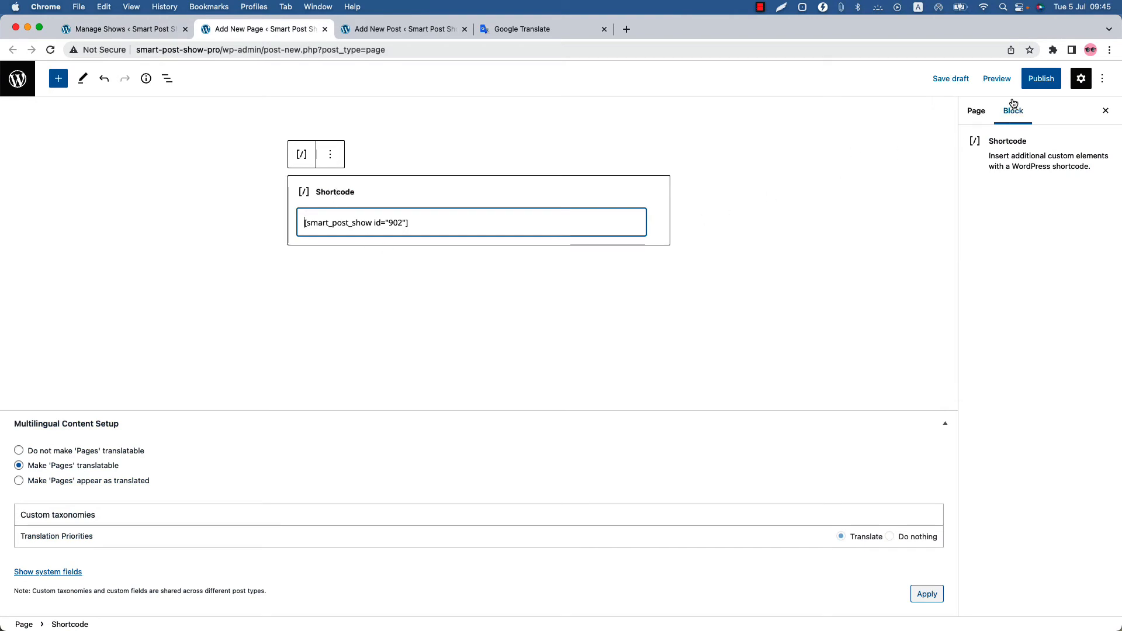
Publish the English page and view it on the live site
{"action": "left_click", "coordinate": [1042, 84]}
{"action": "left_click", "coordinate": [1042, 84]}
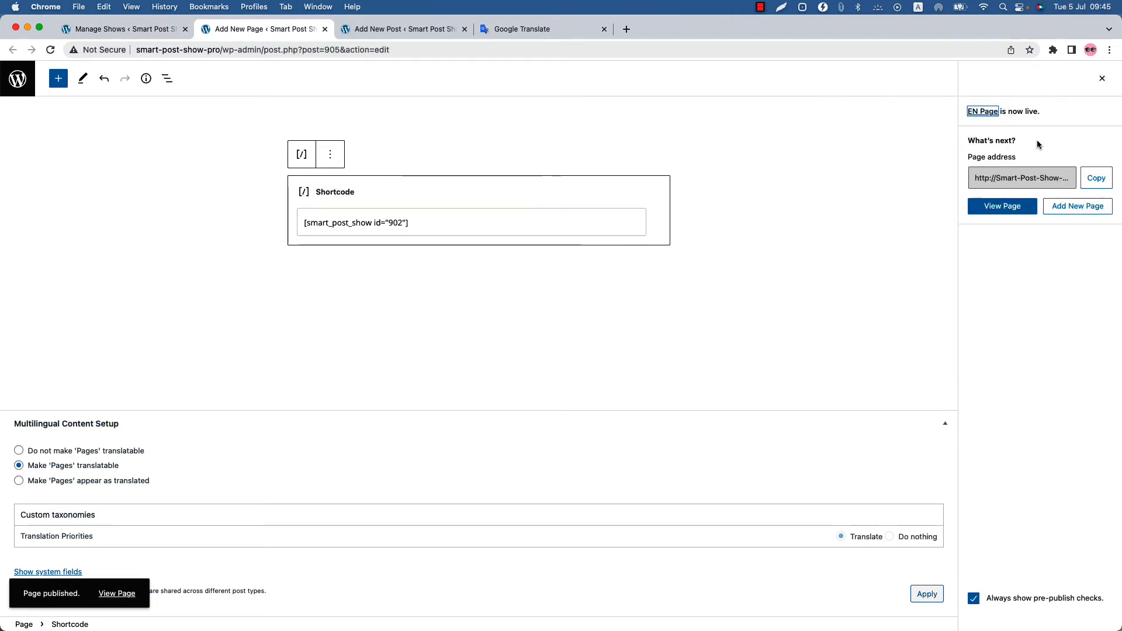
{"action": "left_click", "coordinate": [1005, 207]}
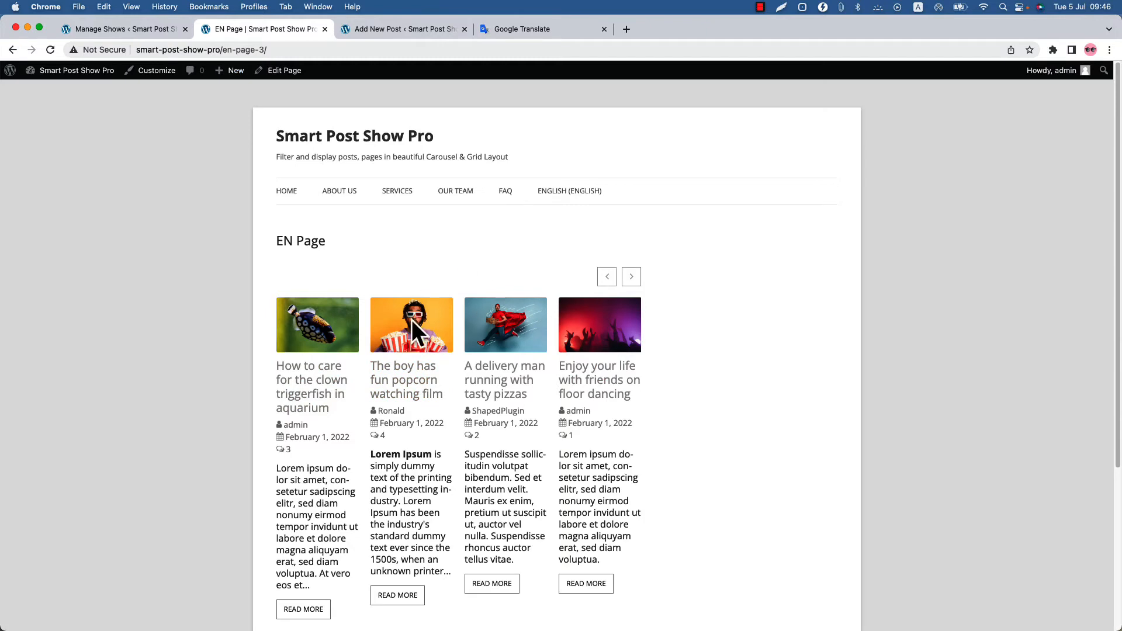
Return to editing EN Page and add a Polish translation titled "Polish Page"
{"action": "left_click", "coordinate": [278, 71]}
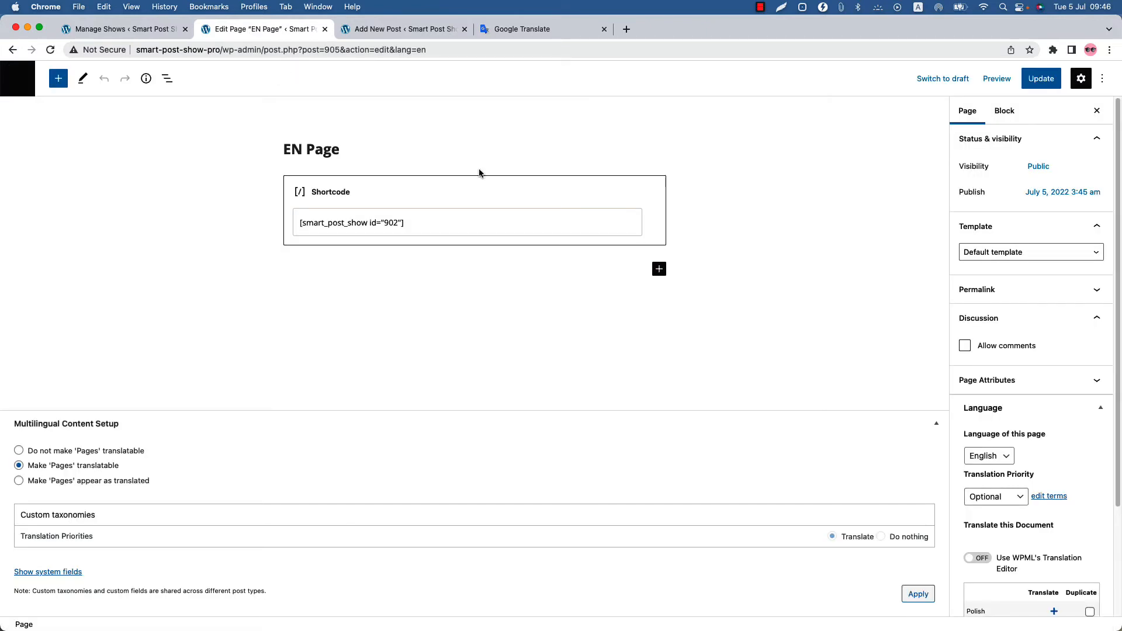
{"action": "scroll", "coordinate": [1061, 518], "scroll_direction": "down", "scroll_amount": 5}
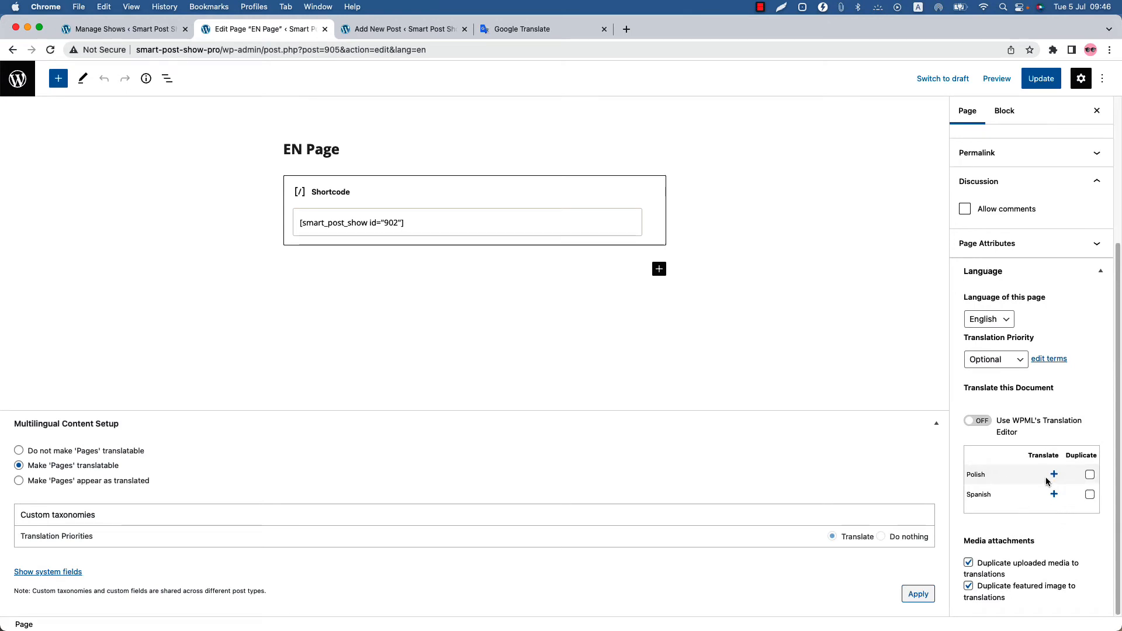
{"action": "left_click", "coordinate": [1054, 576]}
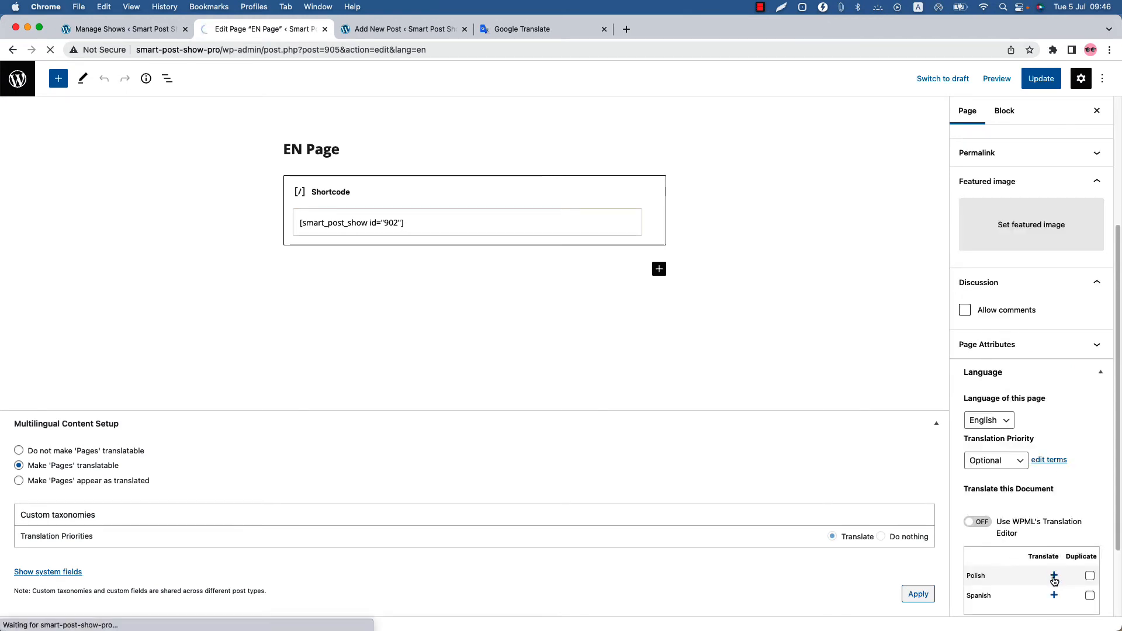
{"action": "type", "text": "Polish Page"}
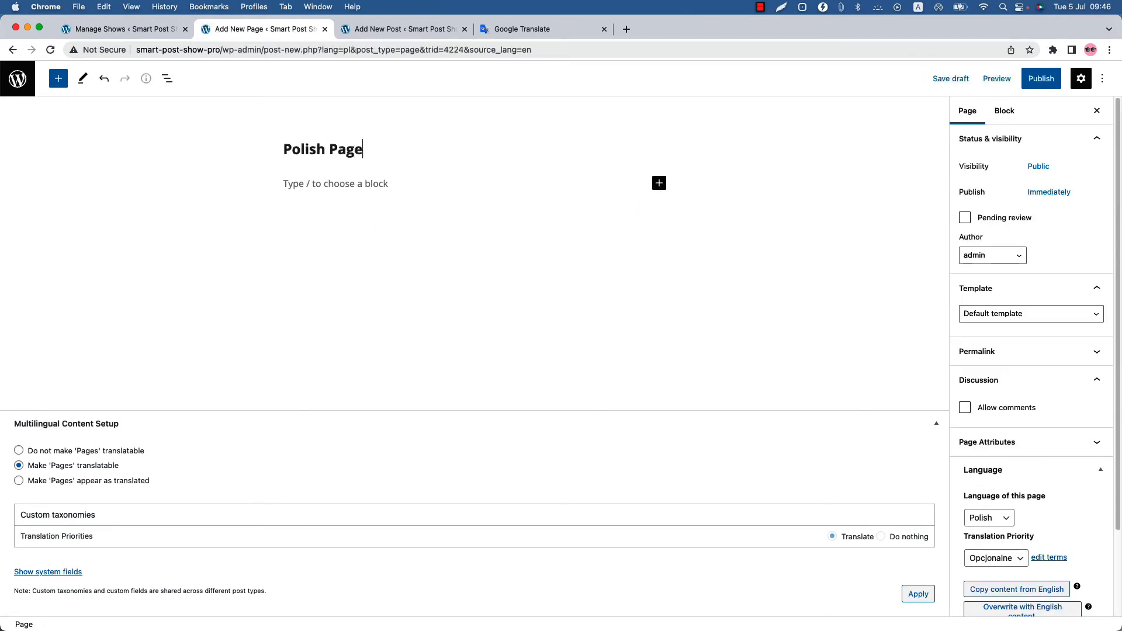
Copy the shortcode of Test Show Polish from the Polish shows list and paste it into the body of Polish Page
{"action": "left_click", "coordinate": [342, 183]}
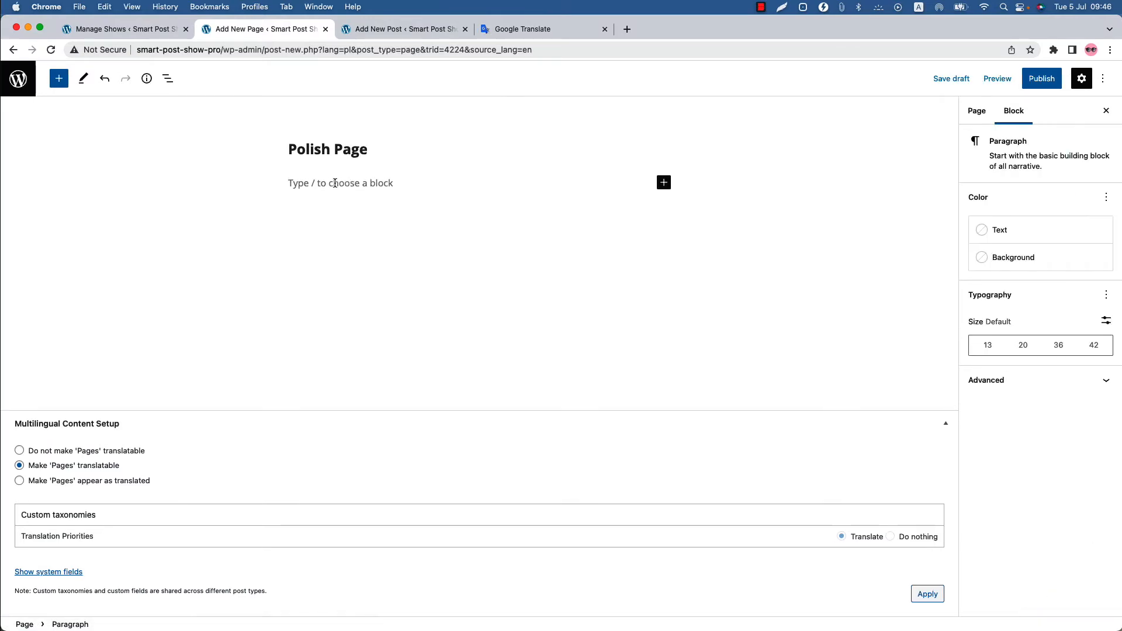
{"action": "left_click", "coordinate": [124, 28]}
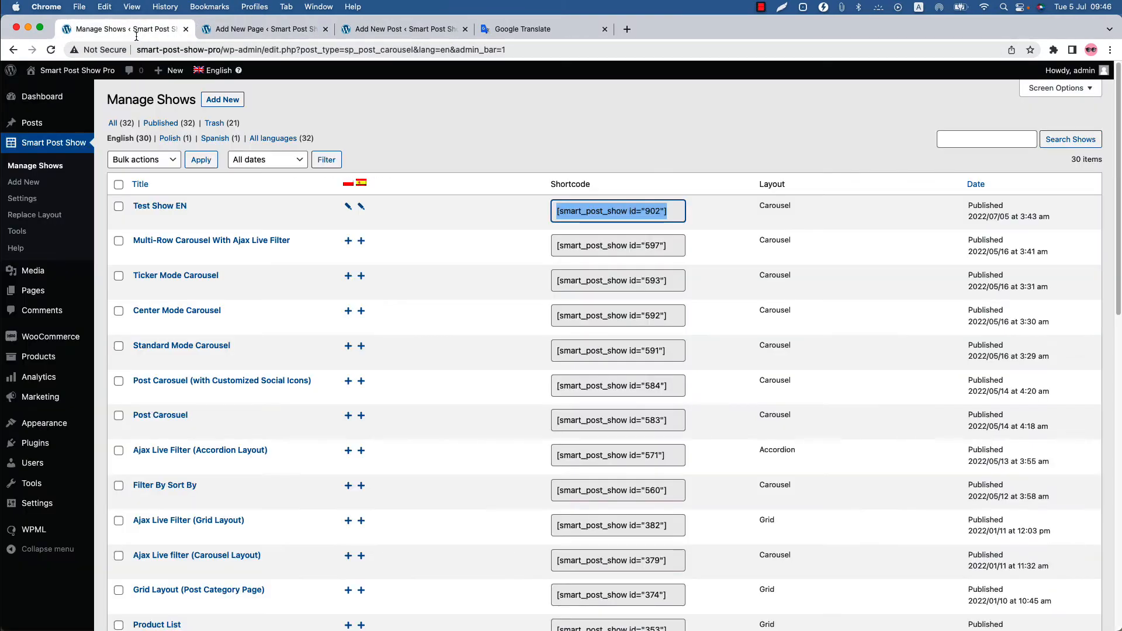
{"action": "left_click", "coordinate": [175, 143]}
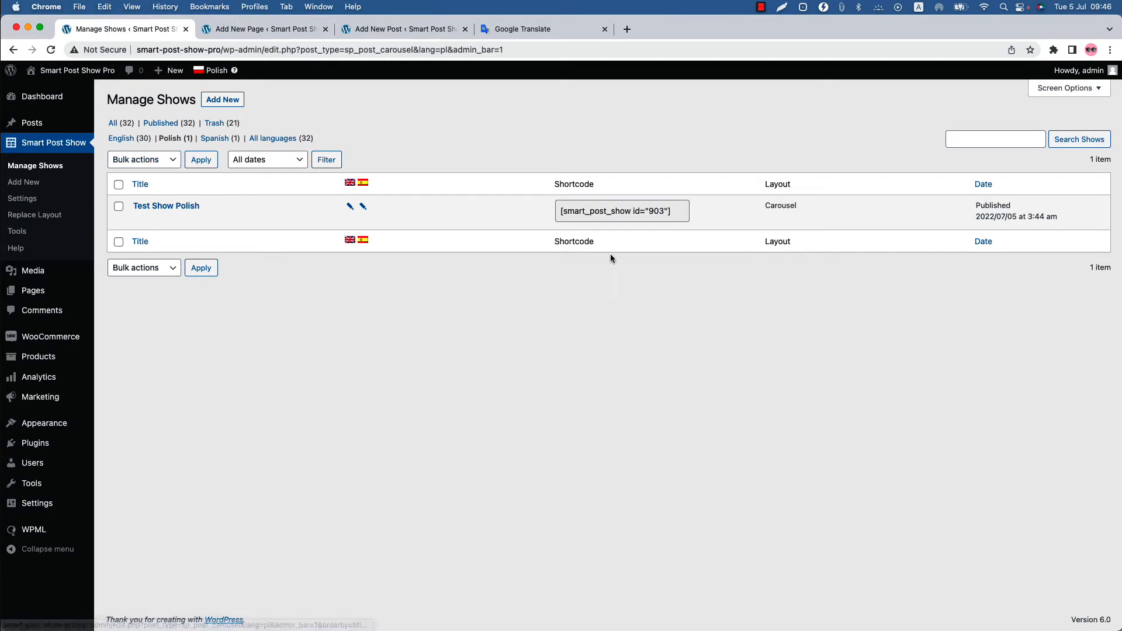
{"action": "left_click", "coordinate": [593, 217]}
{"action": "left_click", "coordinate": [266, 29]}
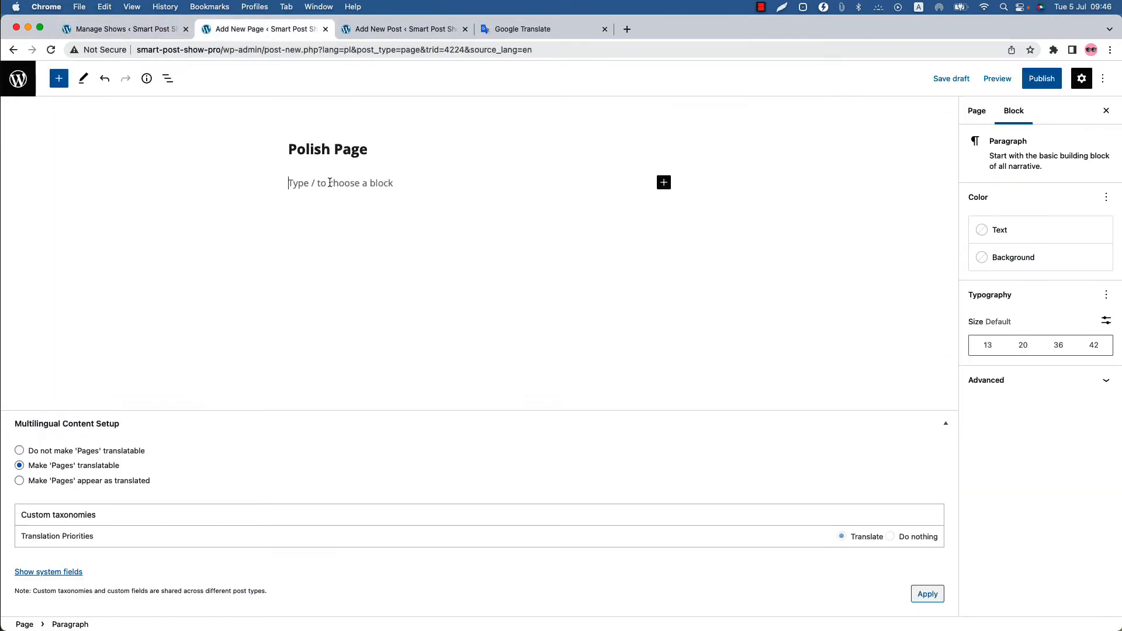
{"action": "key", "text": "super+v"}
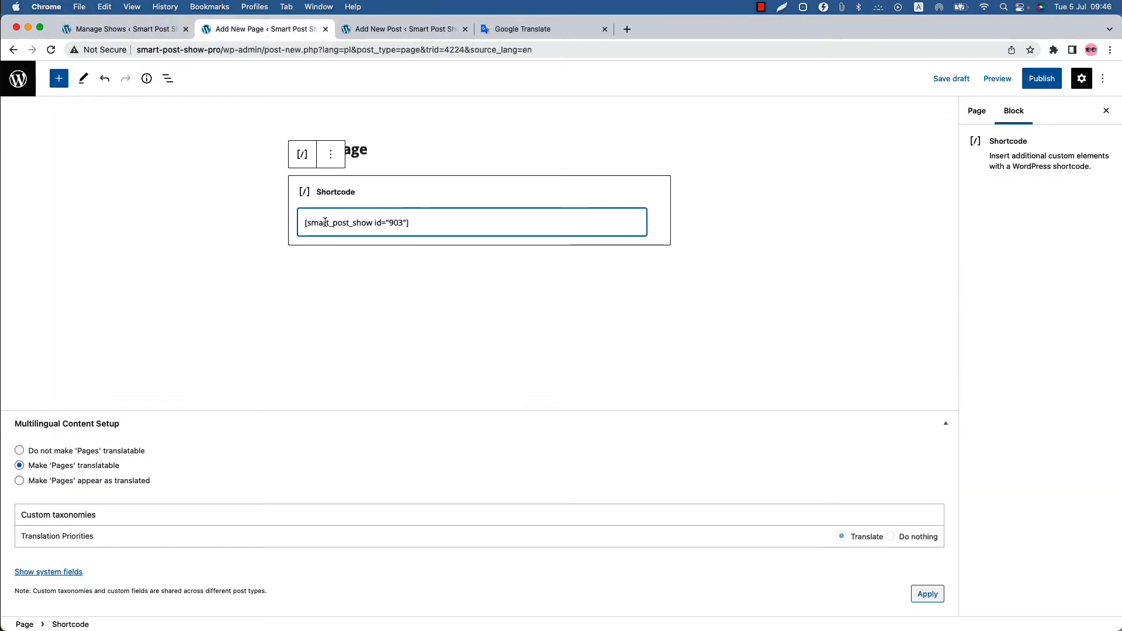
Publish the Polish page and view it on the live site
{"action": "left_click", "coordinate": [1040, 78]}
{"action": "left_click", "coordinate": [1017, 82]}
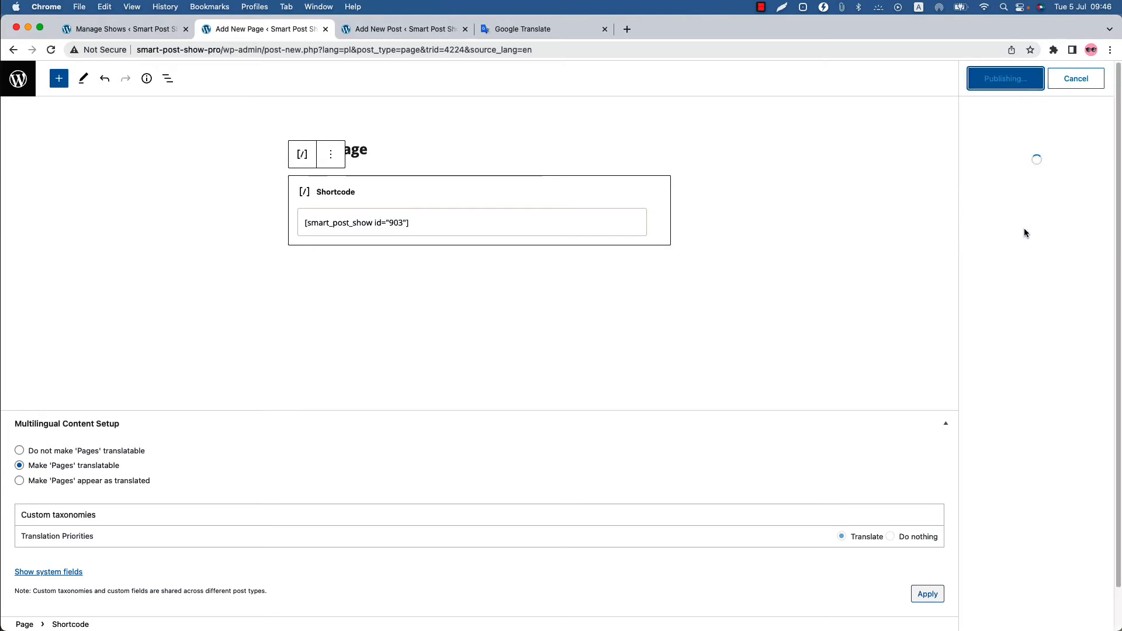
{"action": "left_click", "coordinate": [1002, 207]}
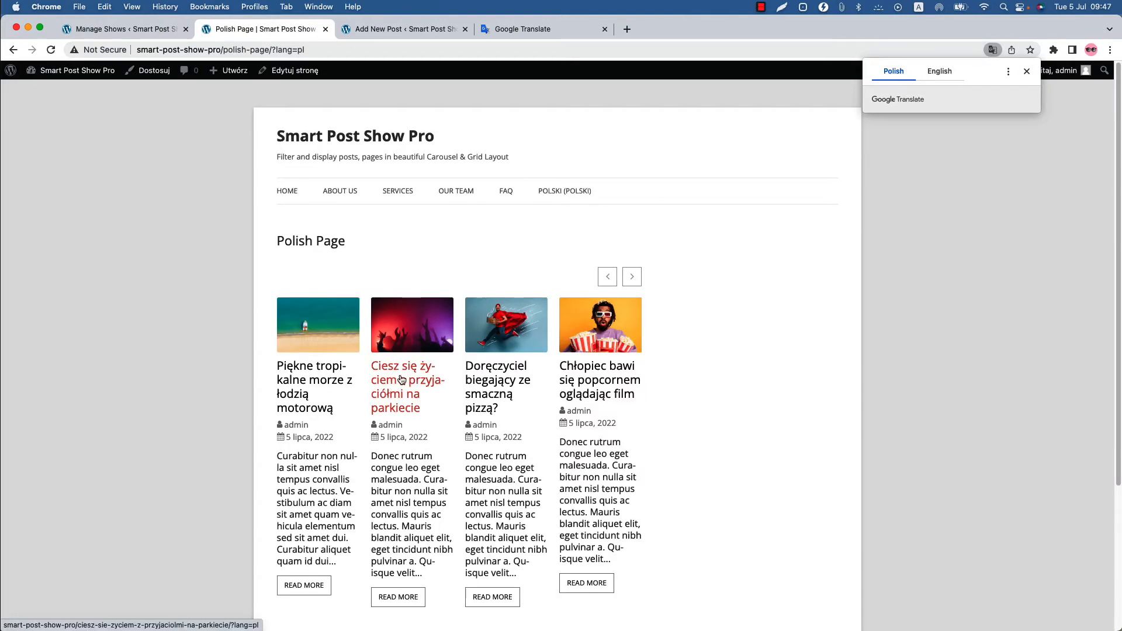
Return to editing Polish Page and add a Spanish translation titled "Spanish Page"
{"action": "left_click", "coordinate": [288, 71]}
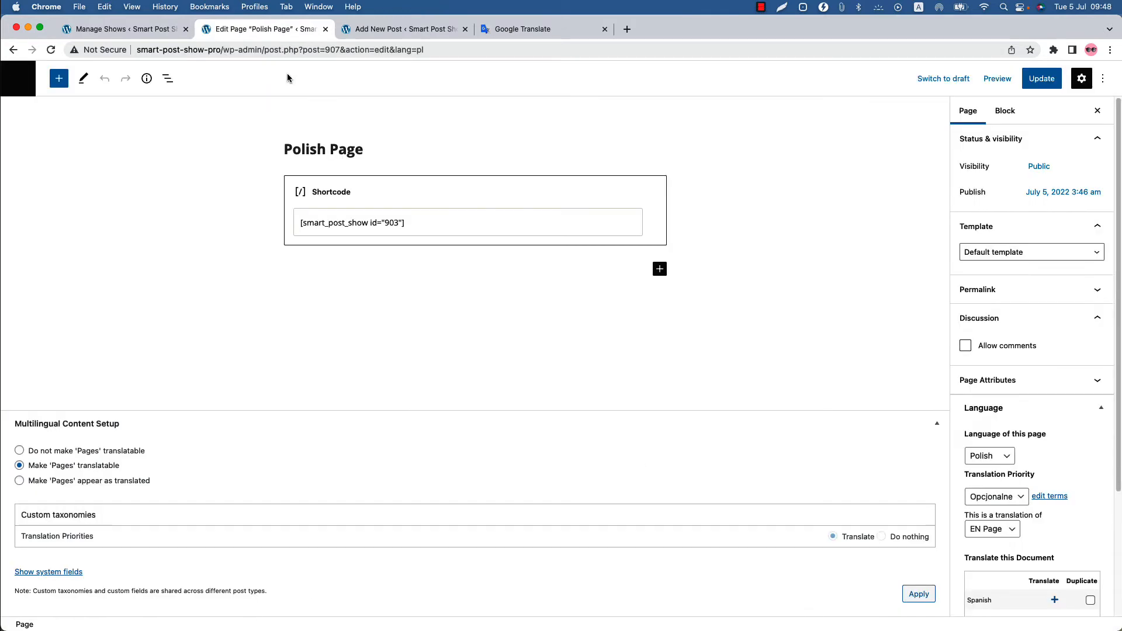
{"action": "scroll", "coordinate": [1020, 541], "scroll_direction": "down", "scroll_amount": 3}
{"action": "left_click", "coordinate": [1054, 438]}
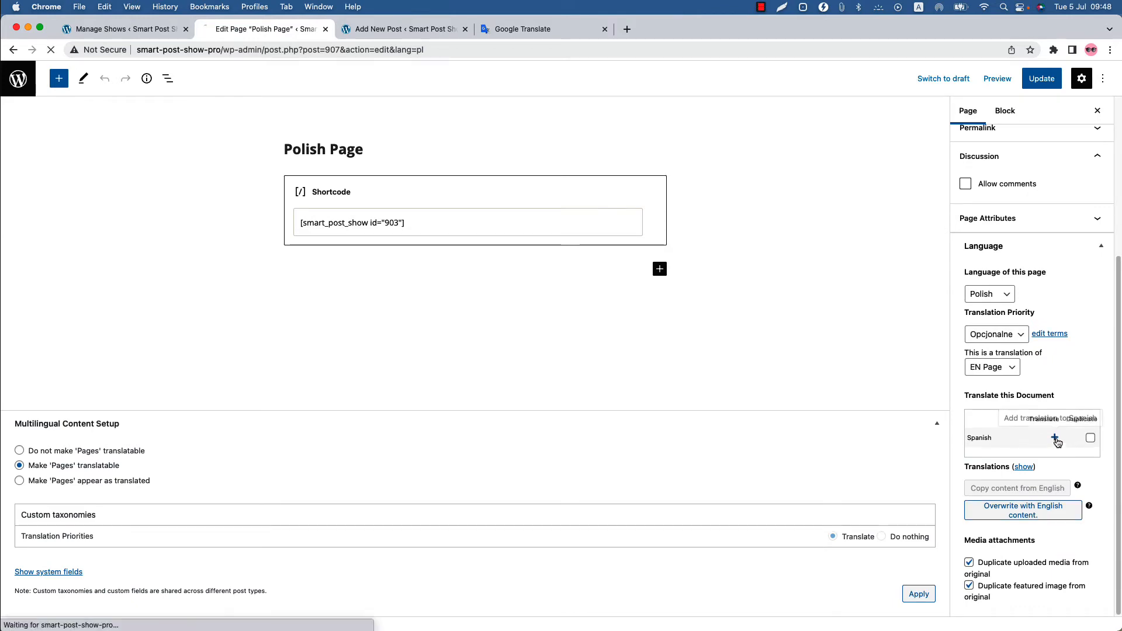
{"action": "type", "text": "Spanish Page"}
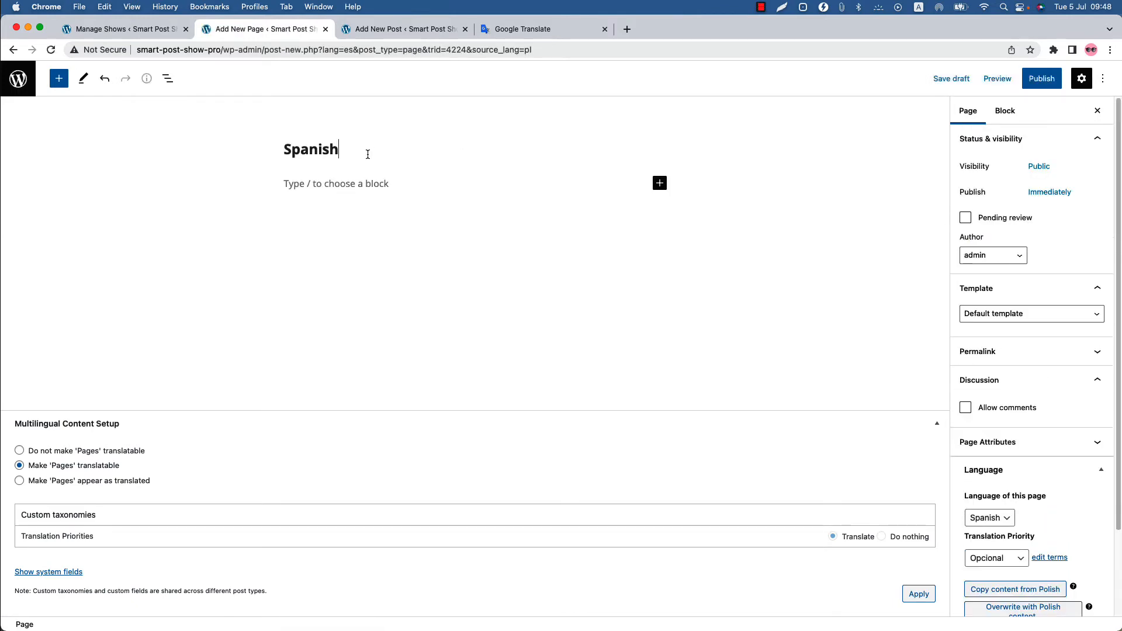
{"action": "key", "text": "Return"}
Copy the shortcode of Test Show Spanish from the Spanish shows list and paste it into the body of Spanish Page
{"action": "left_click", "coordinate": [122, 29]}
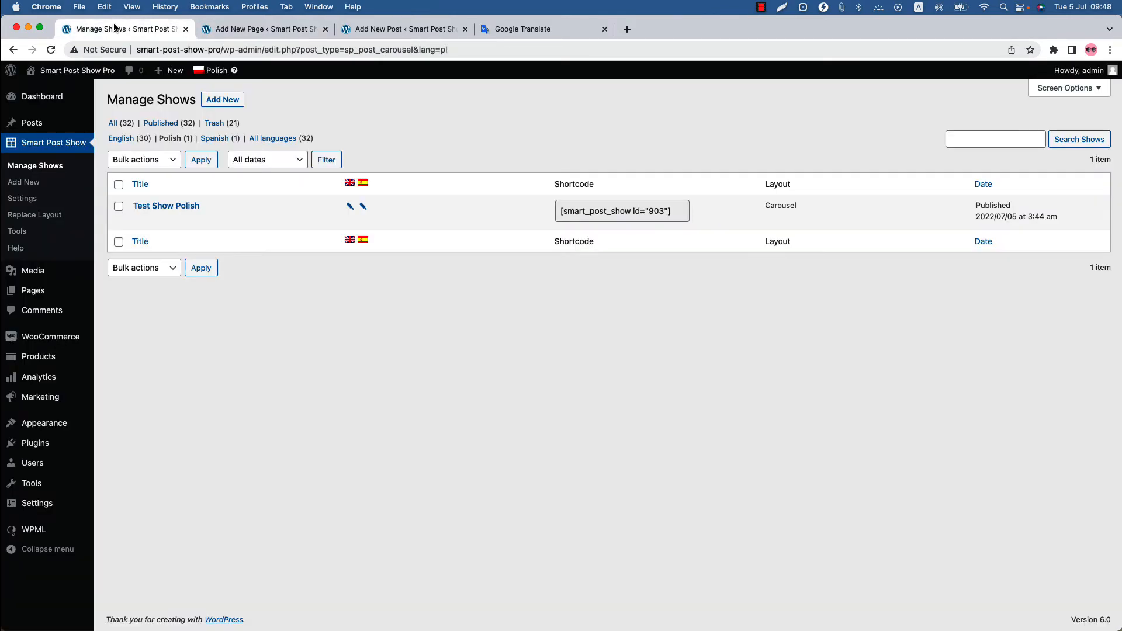
{"action": "left_click", "coordinate": [218, 138]}
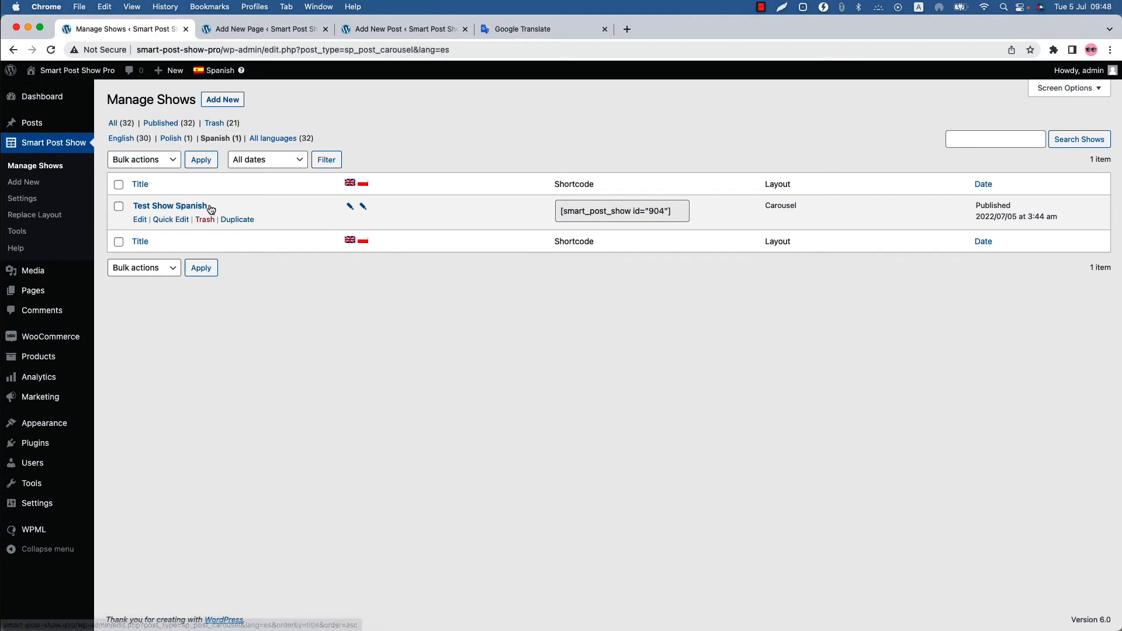
{"action": "left_click", "coordinate": [608, 212]}
{"action": "left_click", "coordinate": [263, 29]}
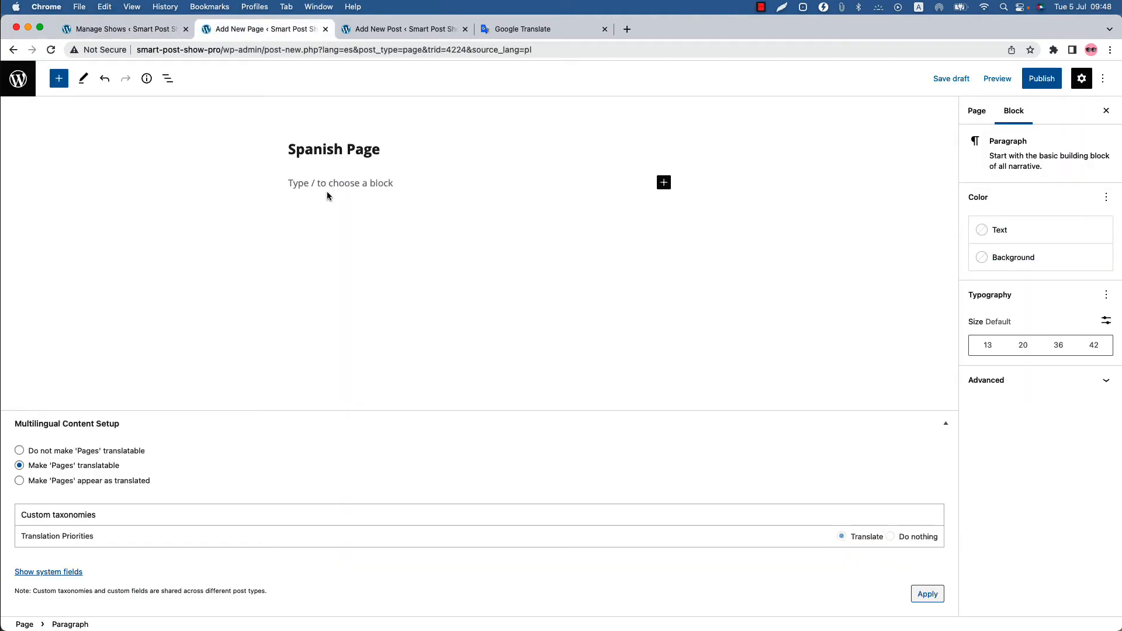
{"action": "key", "text": "super+v"}
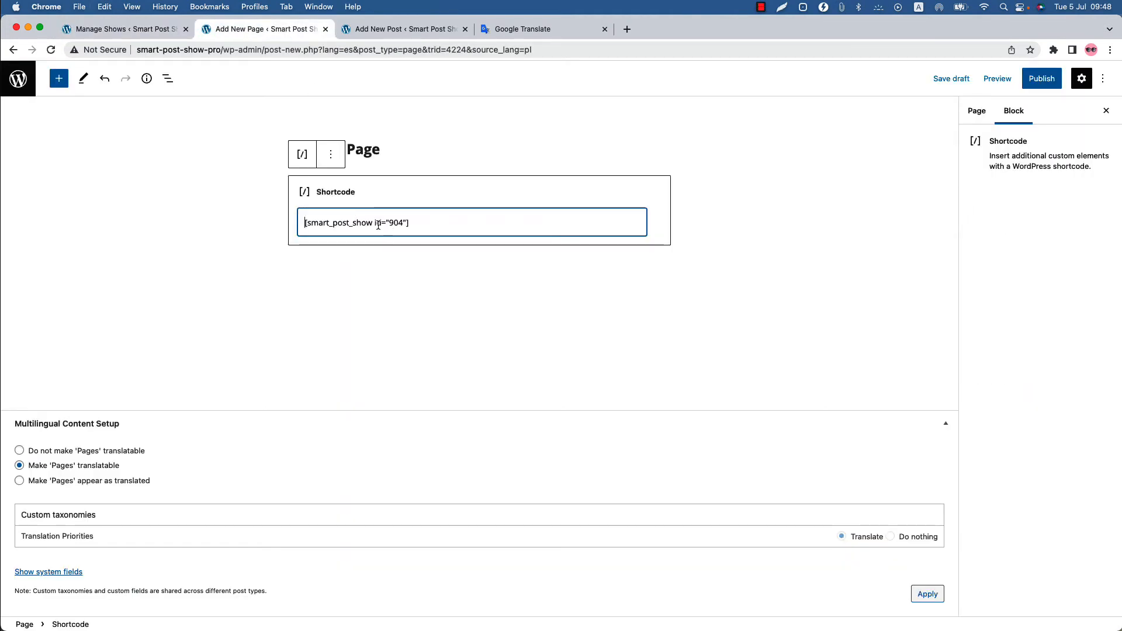
Publish the Spanish page and view it on the live site
{"action": "left_click", "coordinate": [1041, 79]}
{"action": "left_click", "coordinate": [1004, 82]}
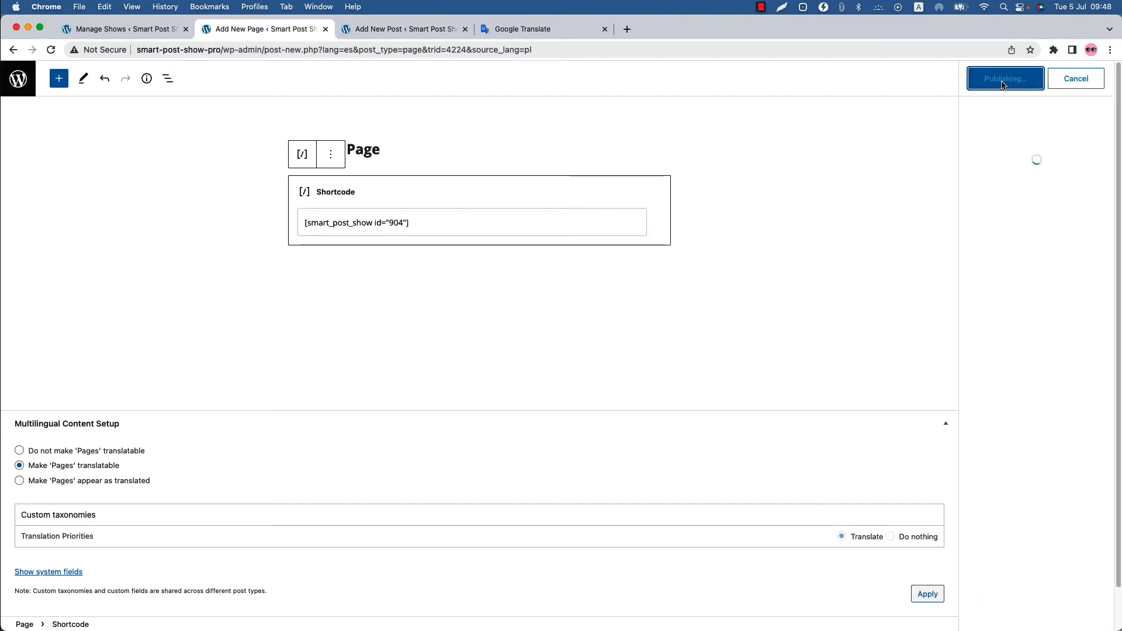
{"action": "left_click", "coordinate": [1001, 207]}
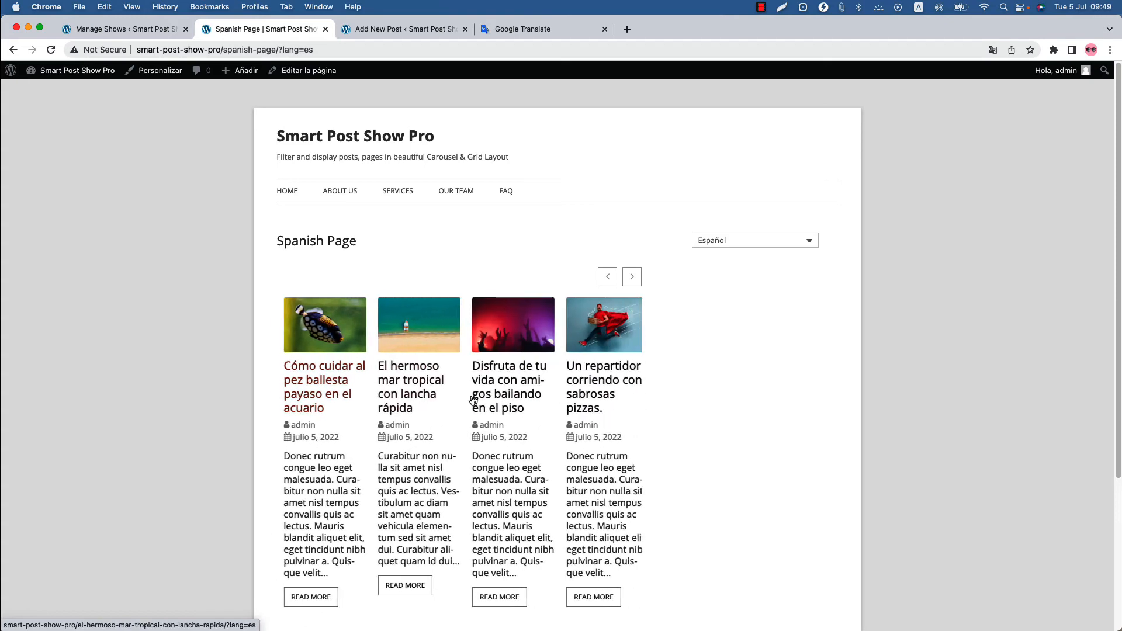
Switch the live page's language from Spanish to English and on to Polish to check each translated show
{"action": "left_click", "coordinate": [727, 241]}
{"action": "left_click", "coordinate": [731, 257]}
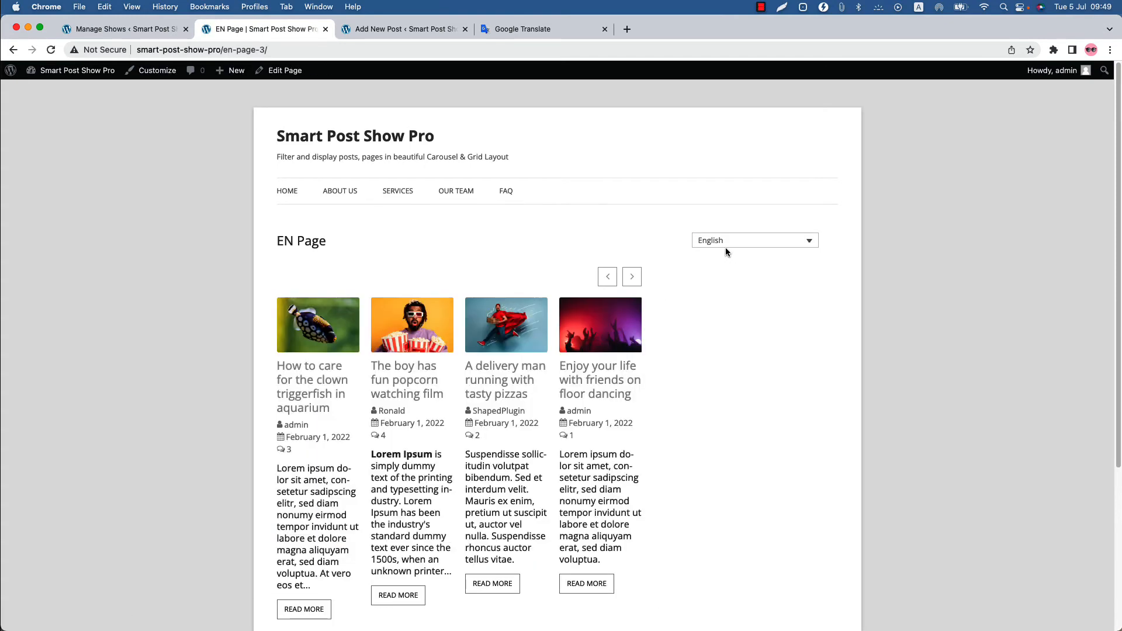
{"action": "left_click", "coordinate": [739, 242]}
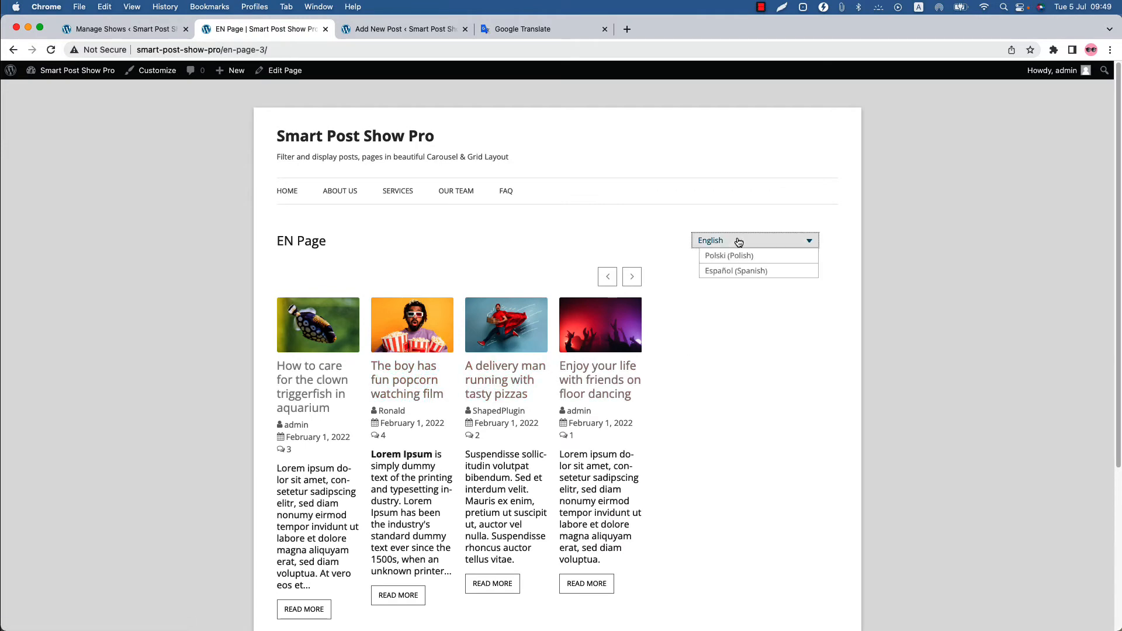
{"action": "left_click", "coordinate": [734, 255]}
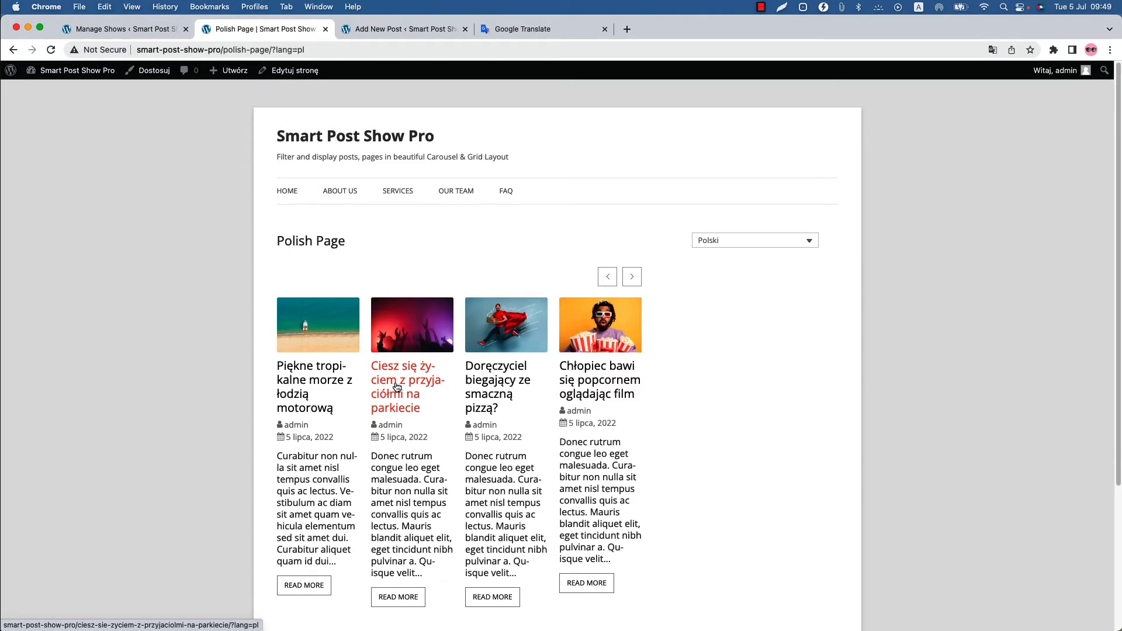
Scan the Smart Post Show Pro plugin for translatable strings in WPML's theme and plugins localization, and dismiss the results
{"action": "left_click", "coordinate": [120, 31]}
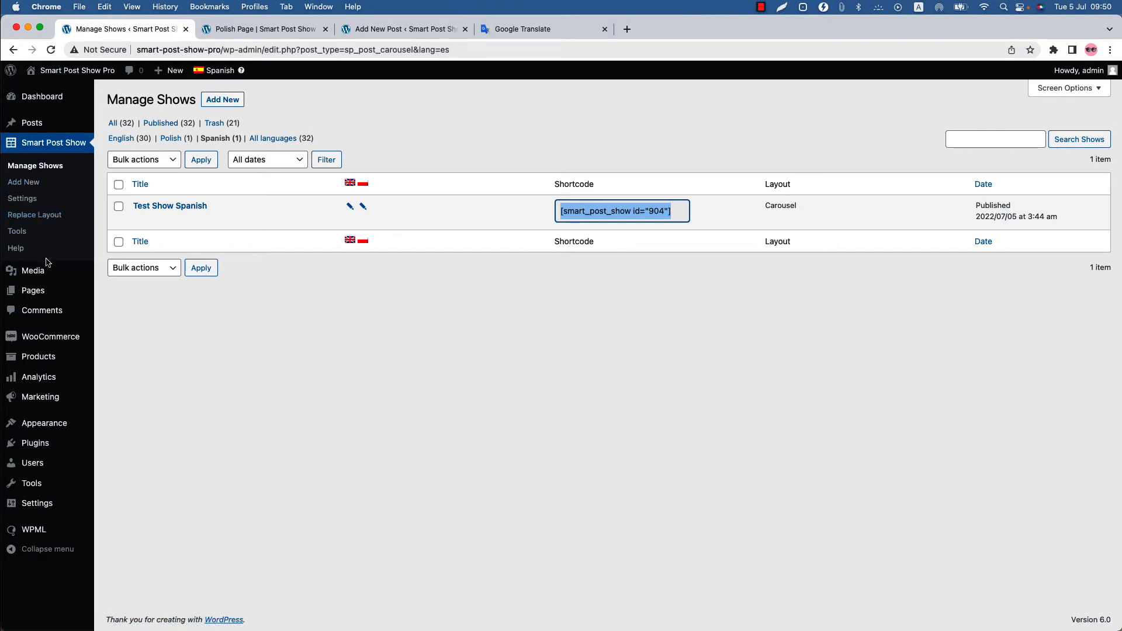
{"action": "mouse_move", "coordinate": [51, 535]}
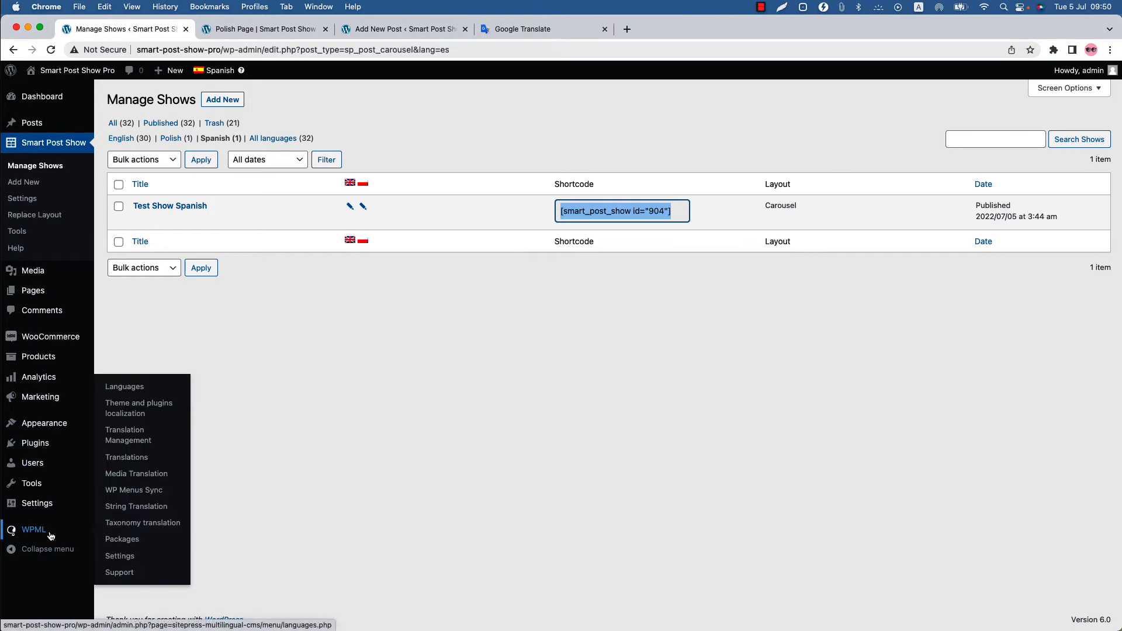
{"action": "left_click", "coordinate": [151, 414]}
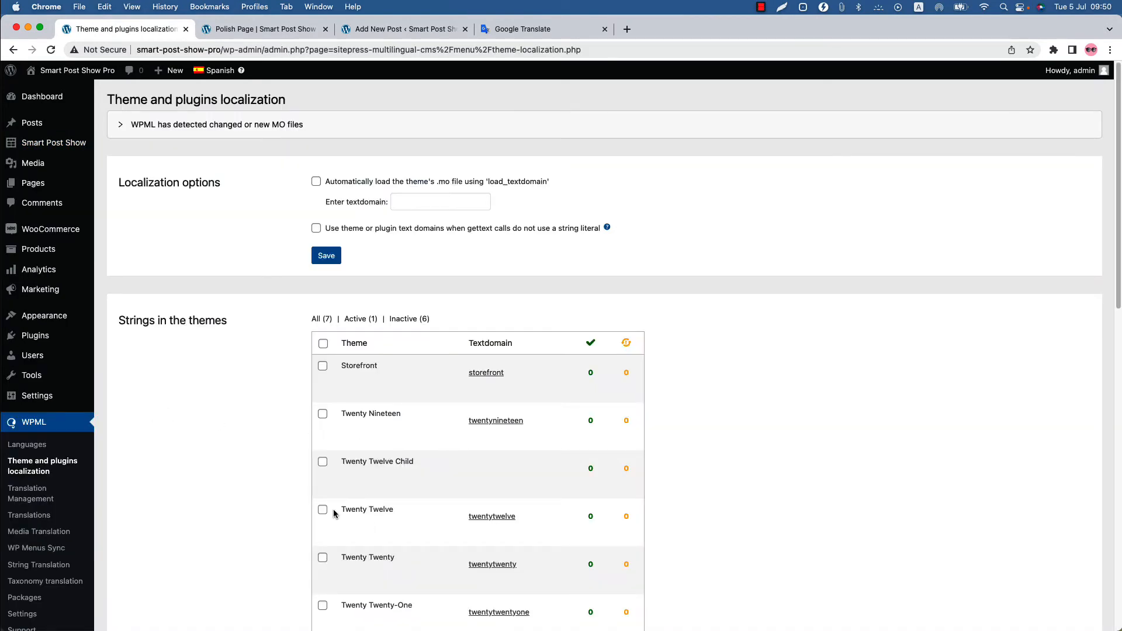
{"action": "scroll", "coordinate": [333, 509], "scroll_direction": "down", "scroll_amount": 10}
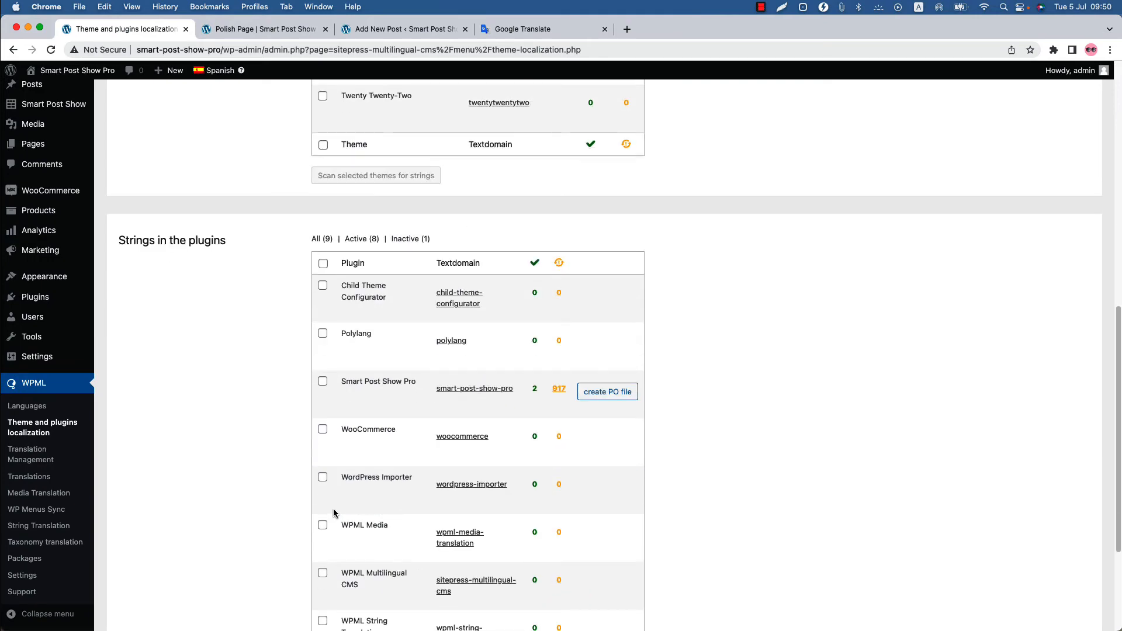
{"action": "left_click", "coordinate": [323, 381]}
{"action": "scroll", "coordinate": [348, 468], "scroll_direction": "down", "scroll_amount": 3}
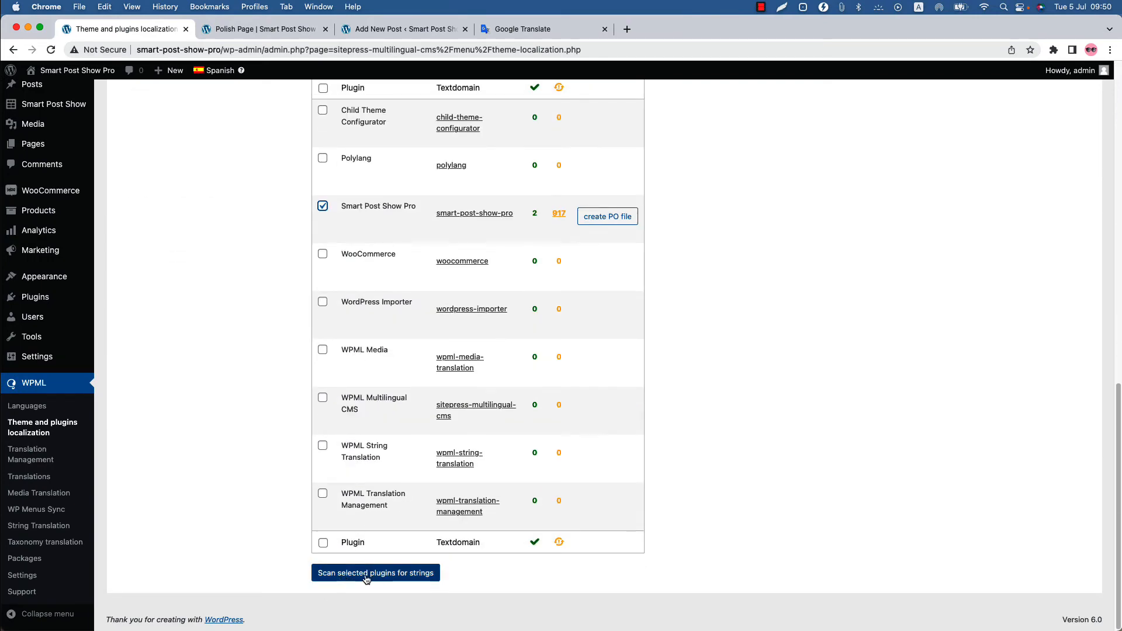
{"action": "left_click", "coordinate": [390, 578]}
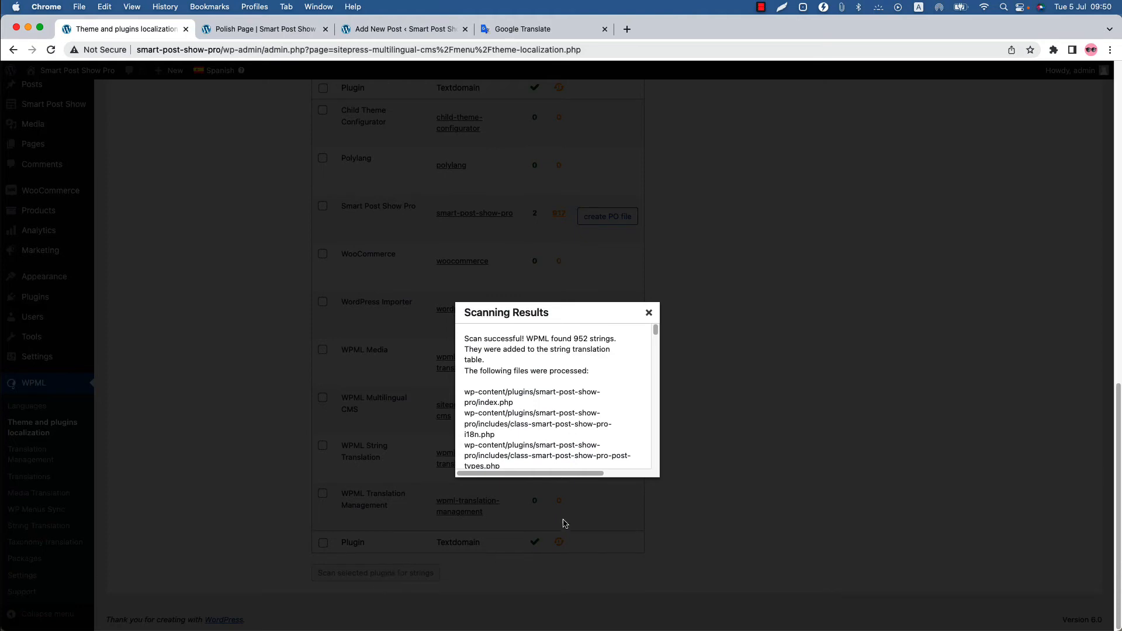
{"action": "left_click", "coordinate": [648, 314]}
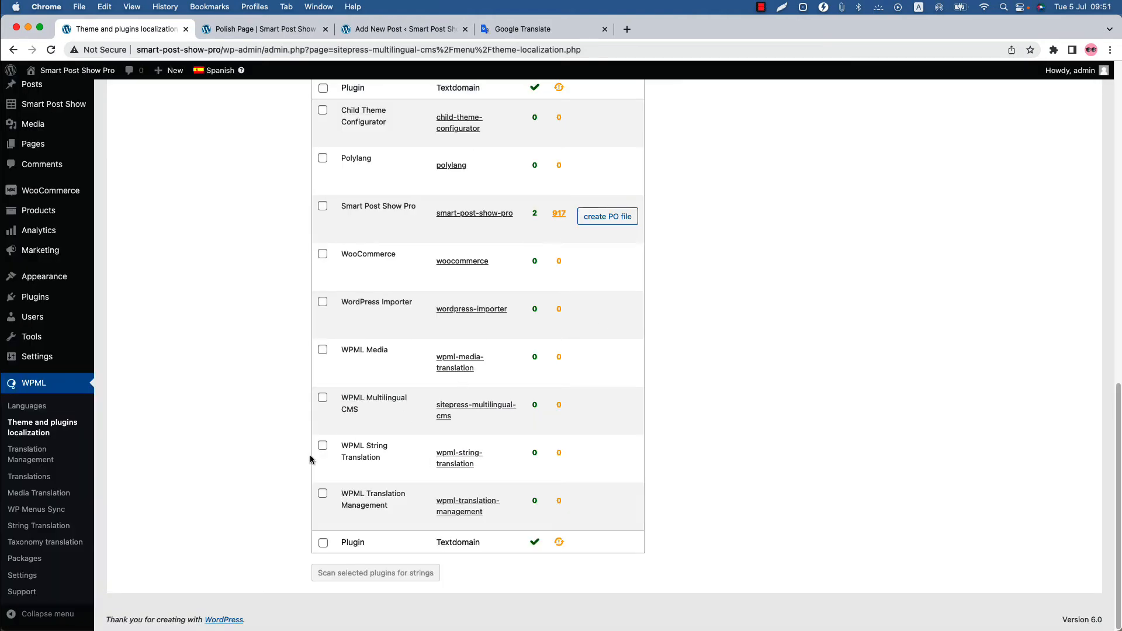
Search WPML's String Translation for the string "Manage Shows"
{"action": "left_click", "coordinate": [60, 526]}
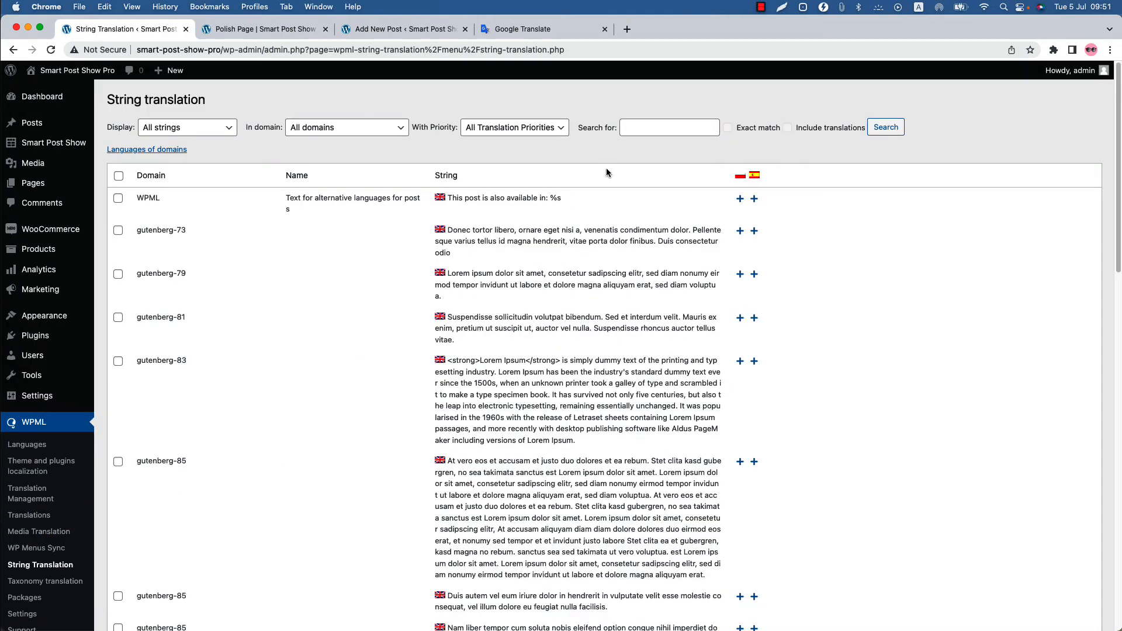
{"action": "left_click", "coordinate": [658, 129]}
{"action": "mouse_move", "coordinate": [80, 149]}
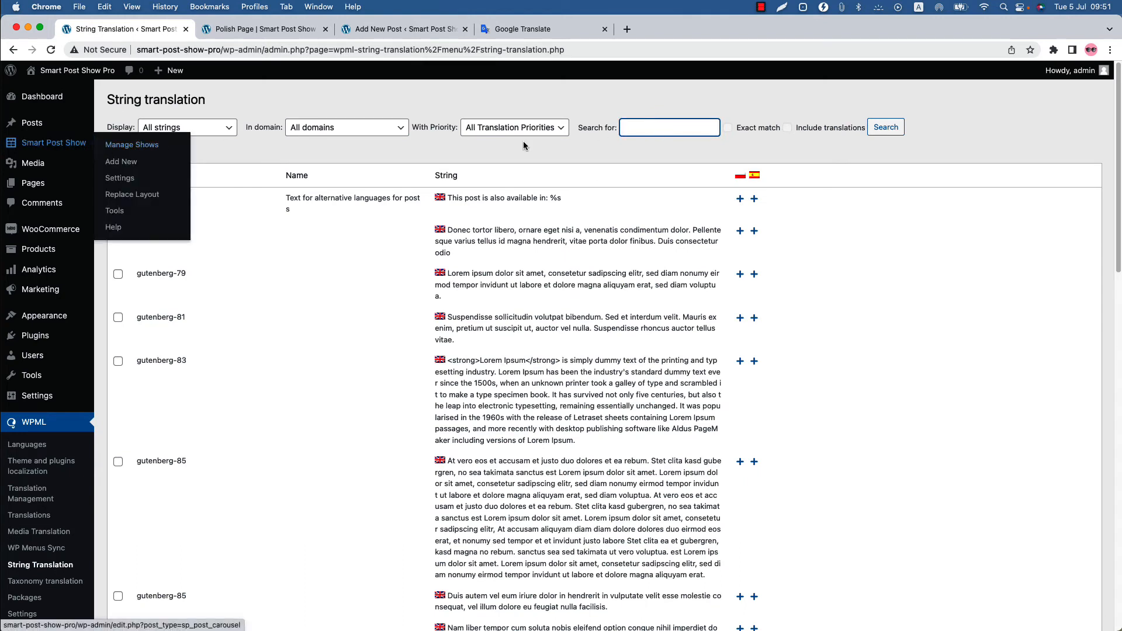
{"action": "type", "text": "Manag"}
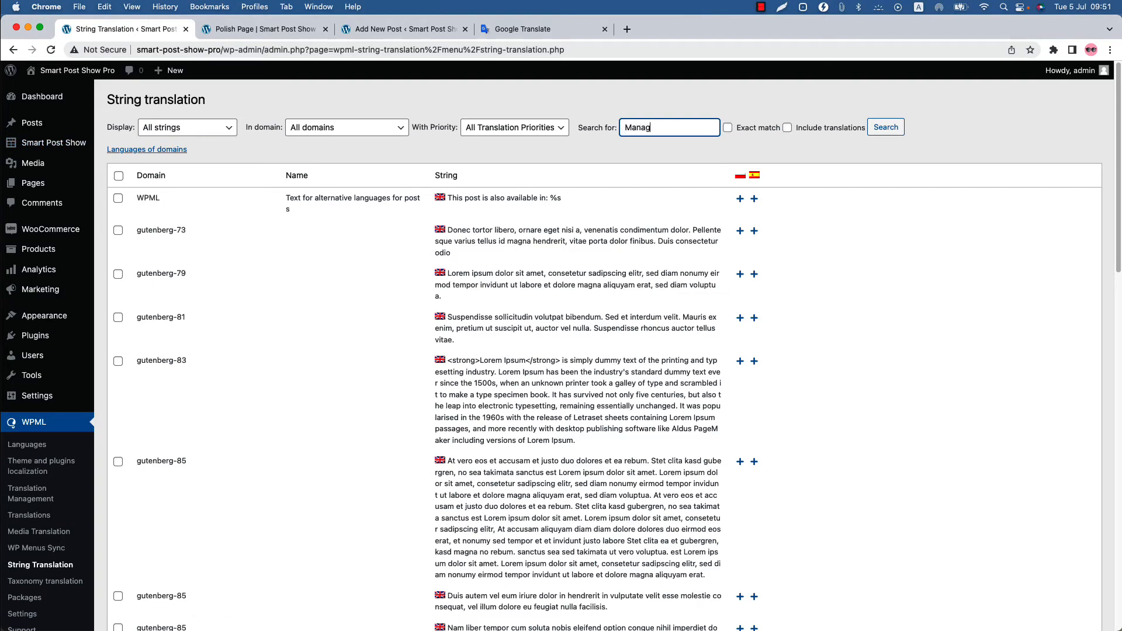
{"action": "type", "text": "e Shows"}
{"action": "key", "text": "Return"}
{"action": "left_click_drag", "start_coordinate": [355, 252], "coordinate": [304, 249]}
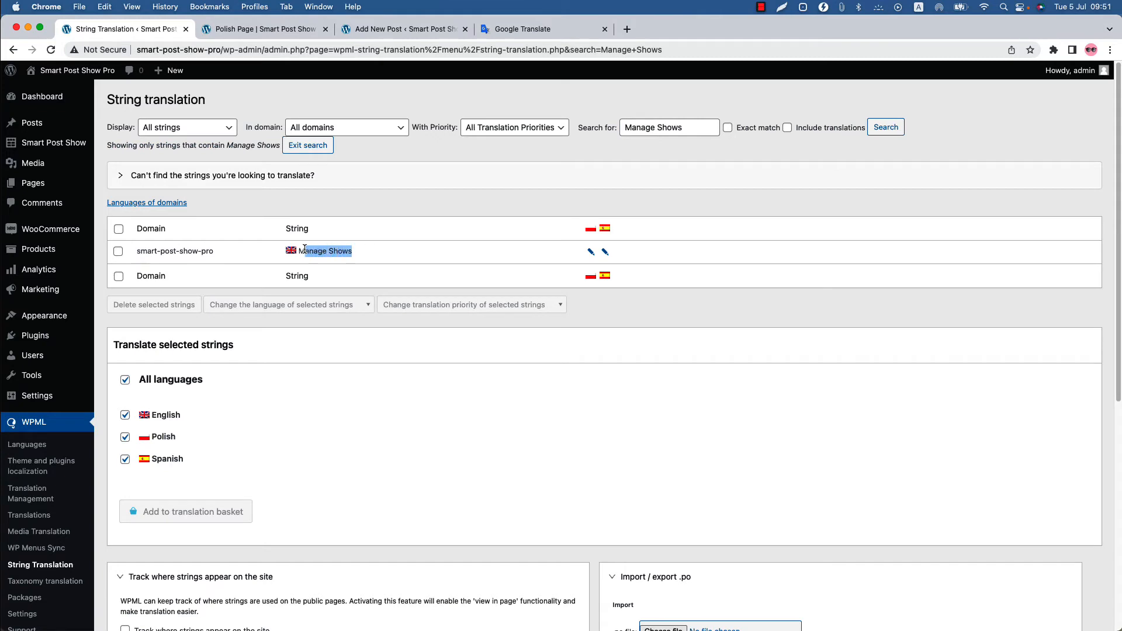
Review the Polish and Spanish translations of the "Manage Shows" string and close the translation editor
{"action": "left_click", "coordinate": [591, 253]}
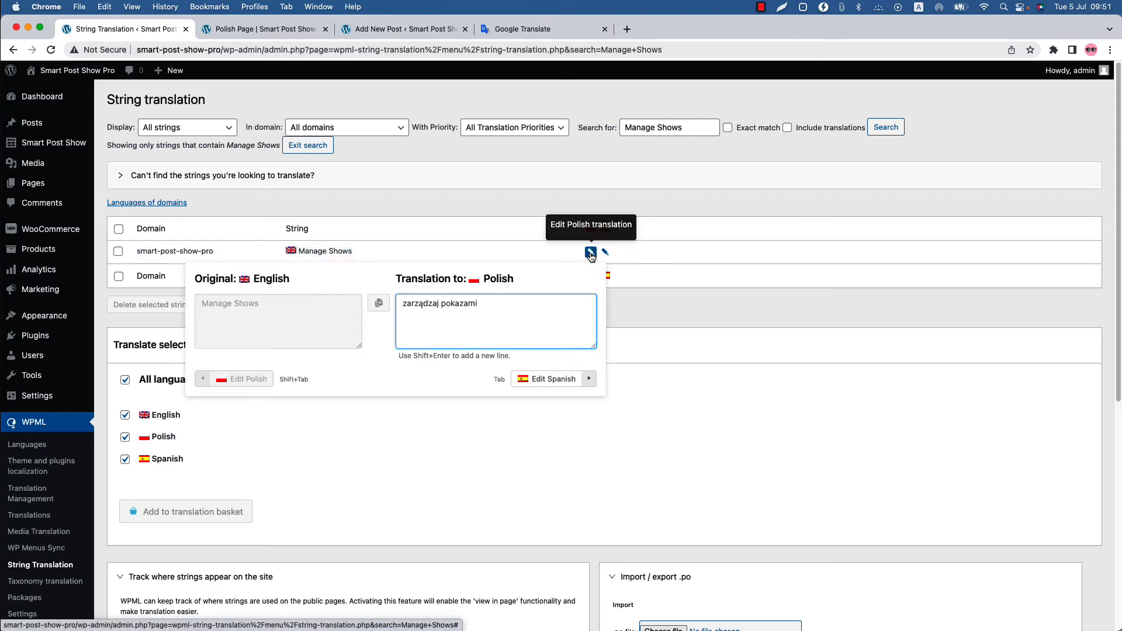
{"action": "left_click_drag", "start_coordinate": [477, 303], "coordinate": [406, 301]}
{"action": "left_click", "coordinate": [605, 252]}
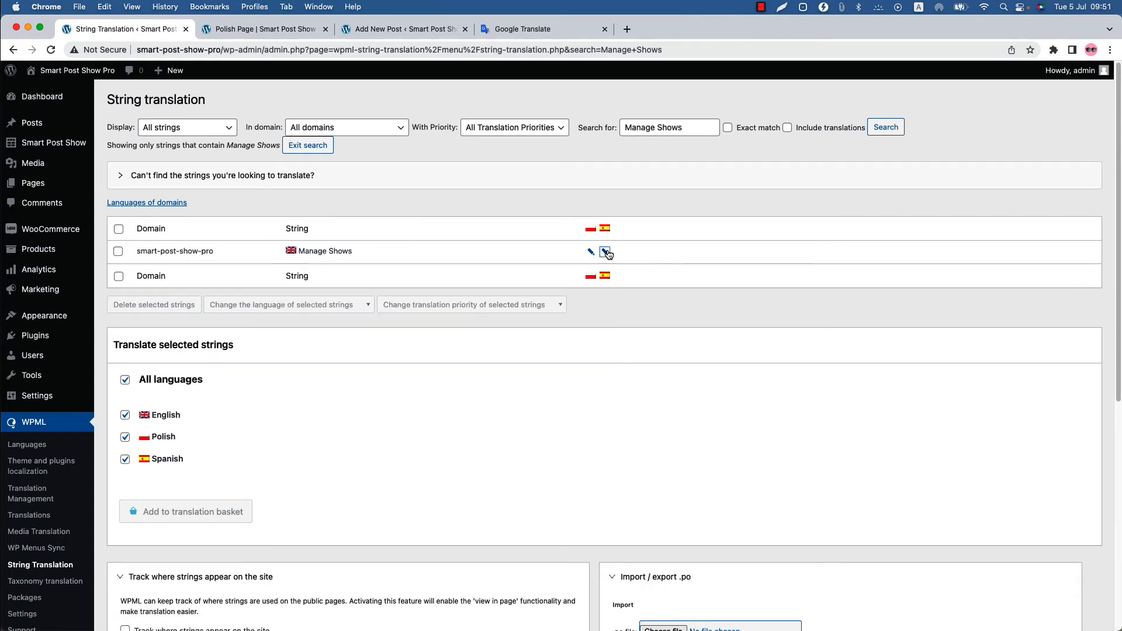
{"action": "left_click_drag", "start_coordinate": [515, 311], "coordinate": [417, 305]}
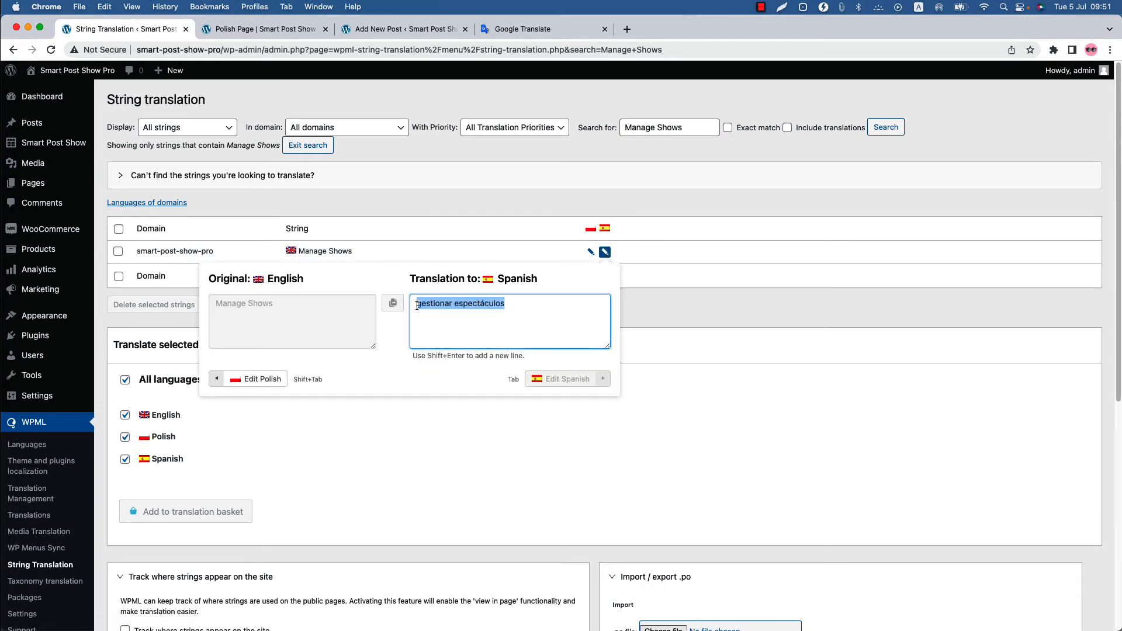
{"action": "left_click", "coordinate": [682, 258]}
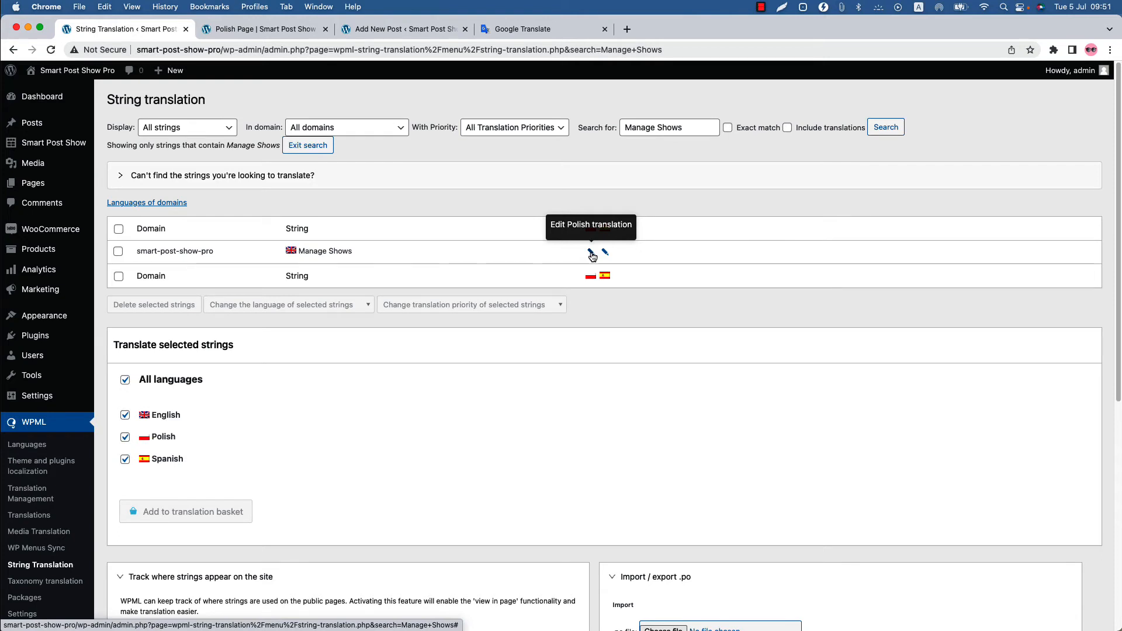
{"action": "left_click", "coordinate": [591, 253]}
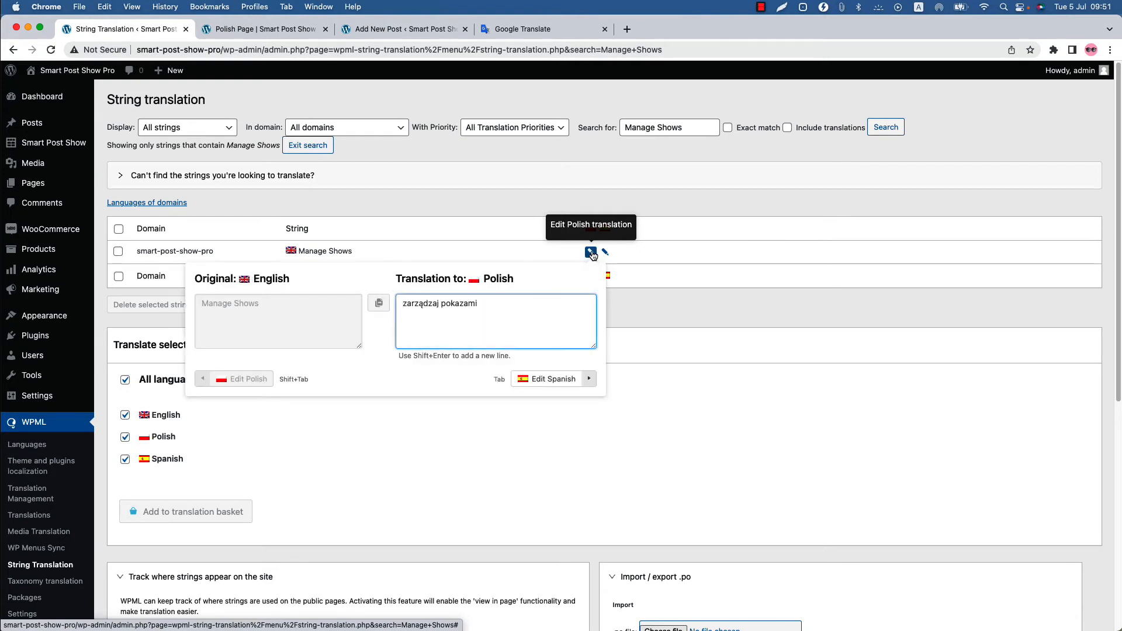
{"action": "key", "text": "Return"}
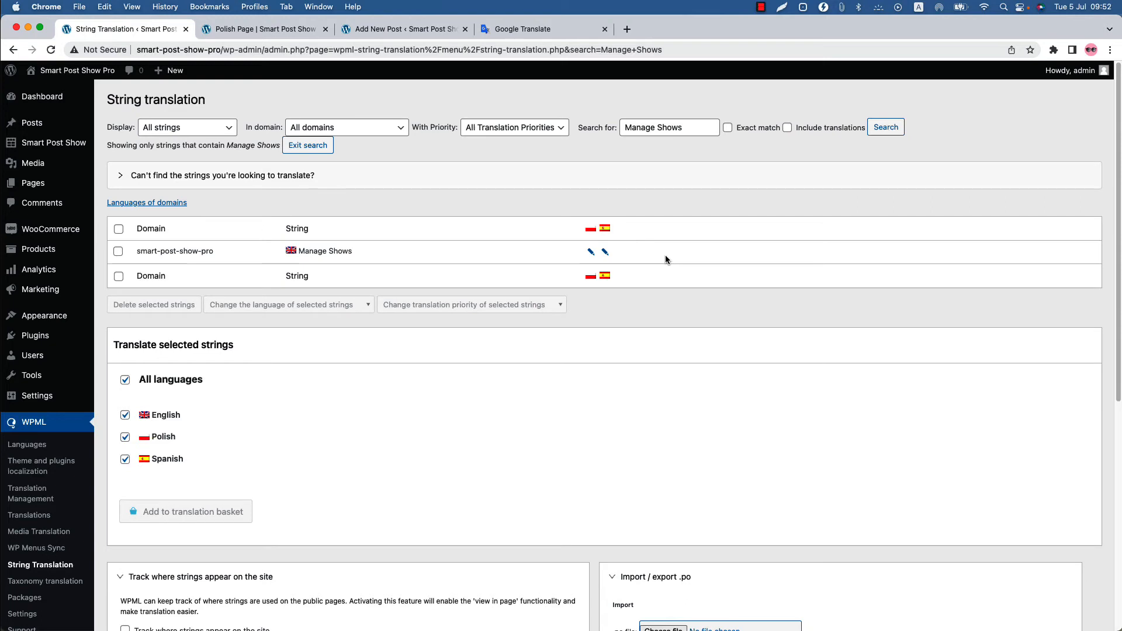
Follow the general settings' link to WPML's site languages in a separate browser tab and set the default language to Polish
{"action": "mouse_move", "coordinate": [33, 396]}
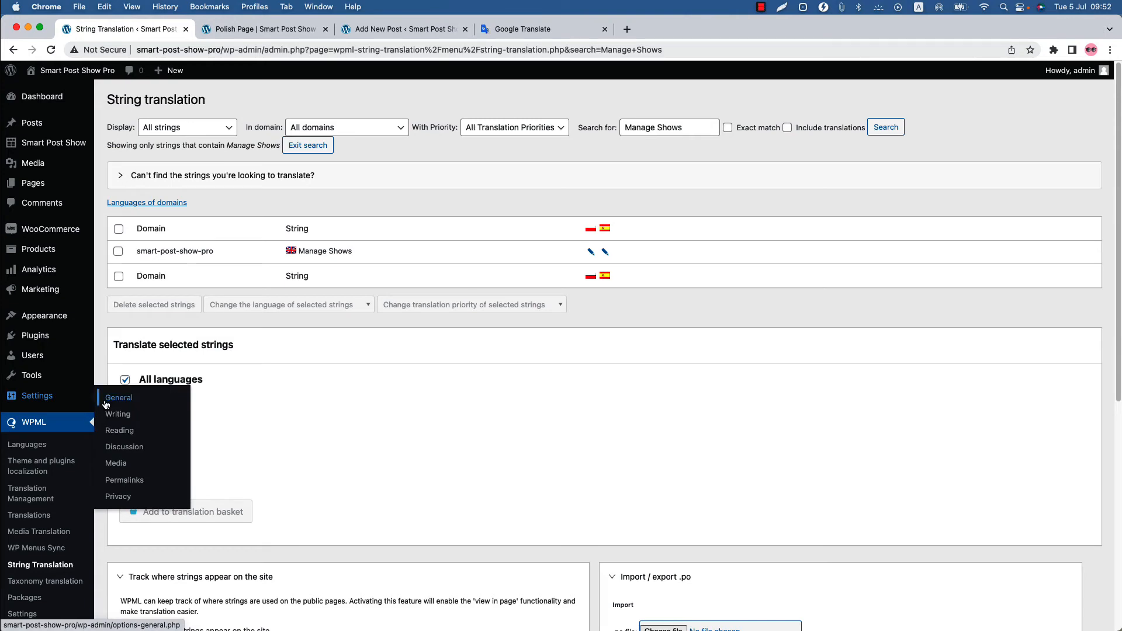
{"action": "left_click", "coordinate": [111, 395], "text": "super"}
{"action": "left_click", "coordinate": [381, 32]}
{"action": "scroll", "coordinate": [384, 398], "scroll_direction": "down", "scroll_amount": 4}
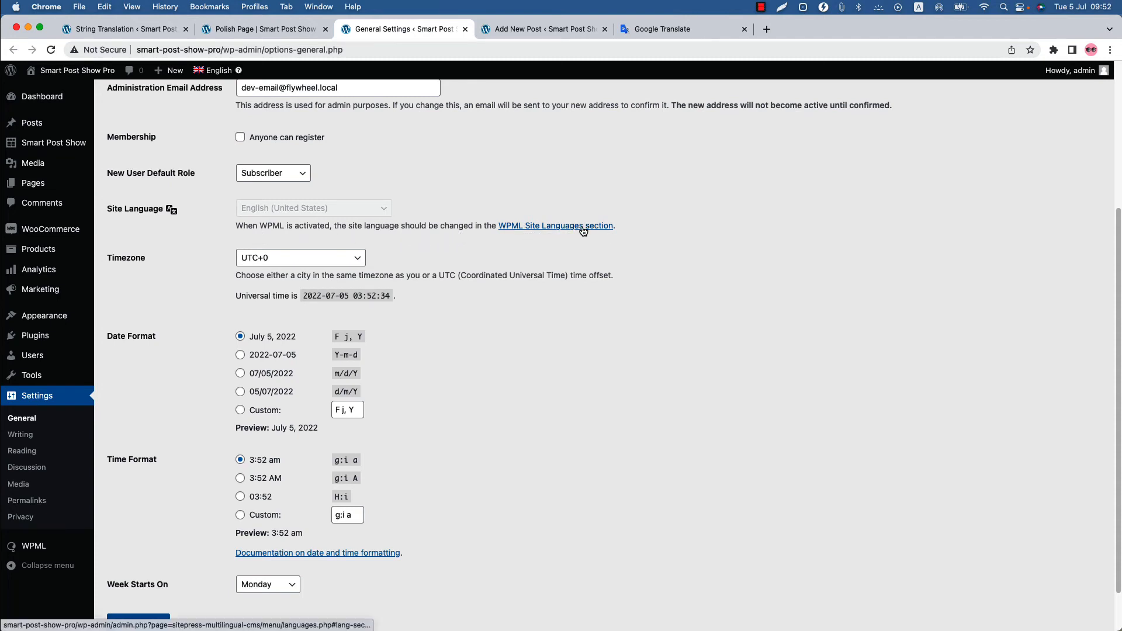
{"action": "left_click", "coordinate": [567, 230]}
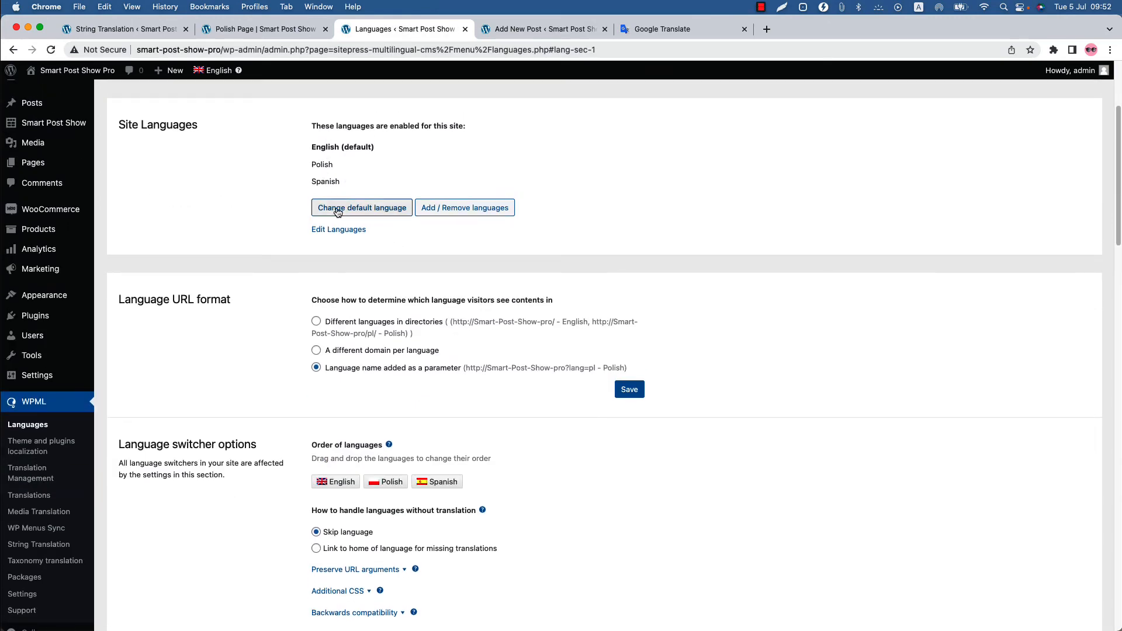
{"action": "left_click", "coordinate": [338, 211]}
{"action": "left_click", "coordinate": [335, 166]}
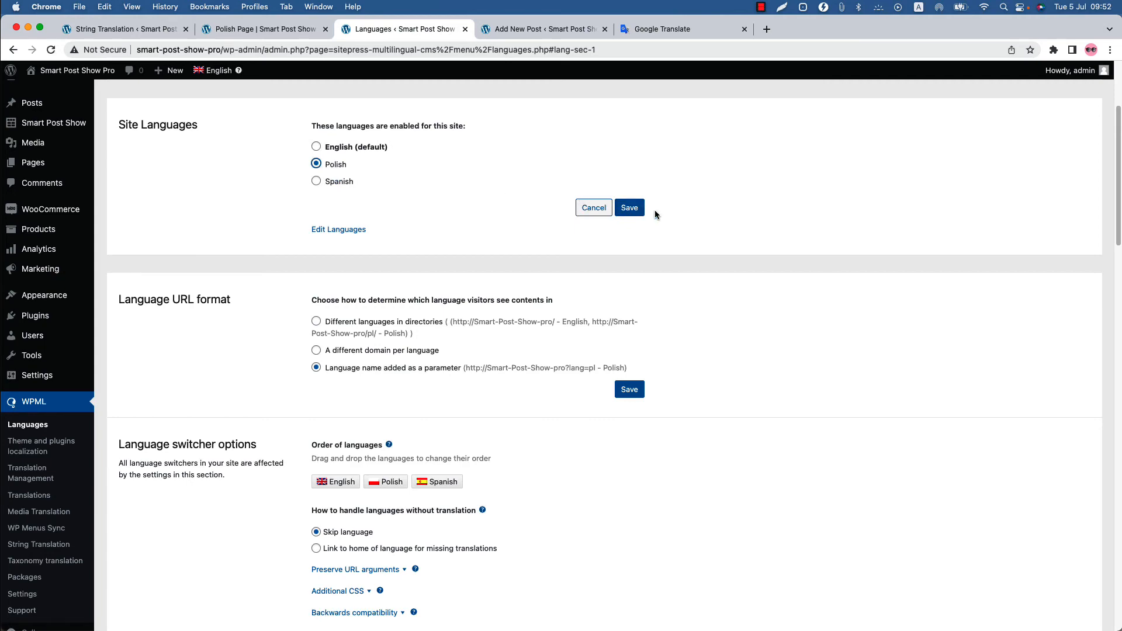
{"action": "left_click", "coordinate": [640, 212]}
Reload the String Translation page and inspect the Smart Post Show admin menu in Polish
{"action": "left_click", "coordinate": [120, 29]}
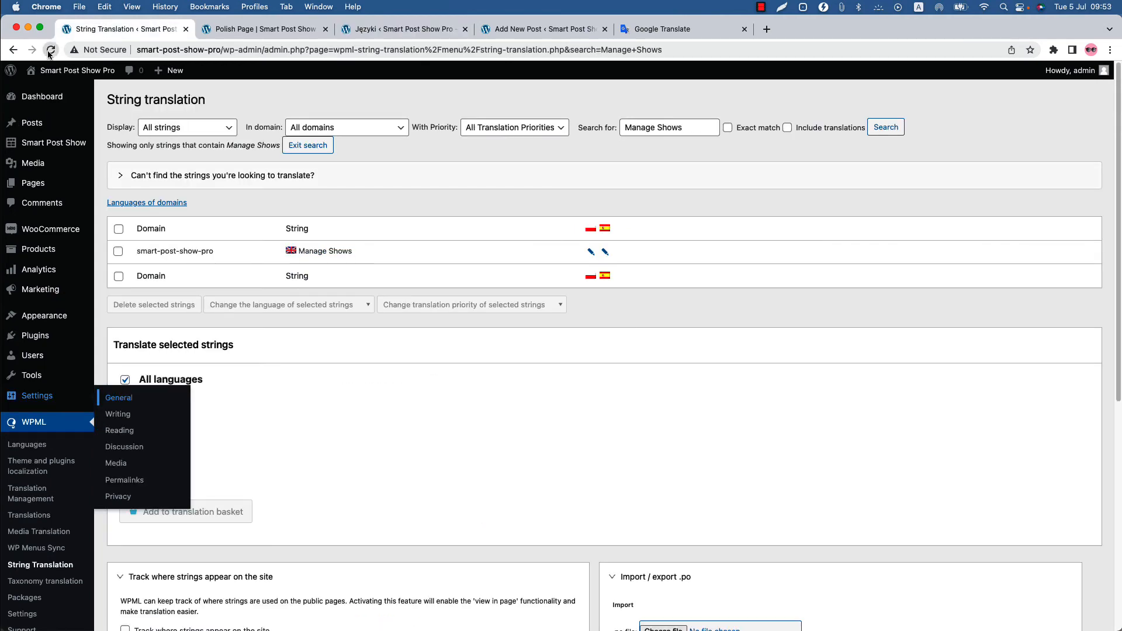
{"action": "left_click", "coordinate": [51, 50]}
{"action": "mouse_move", "coordinate": [39, 149]}
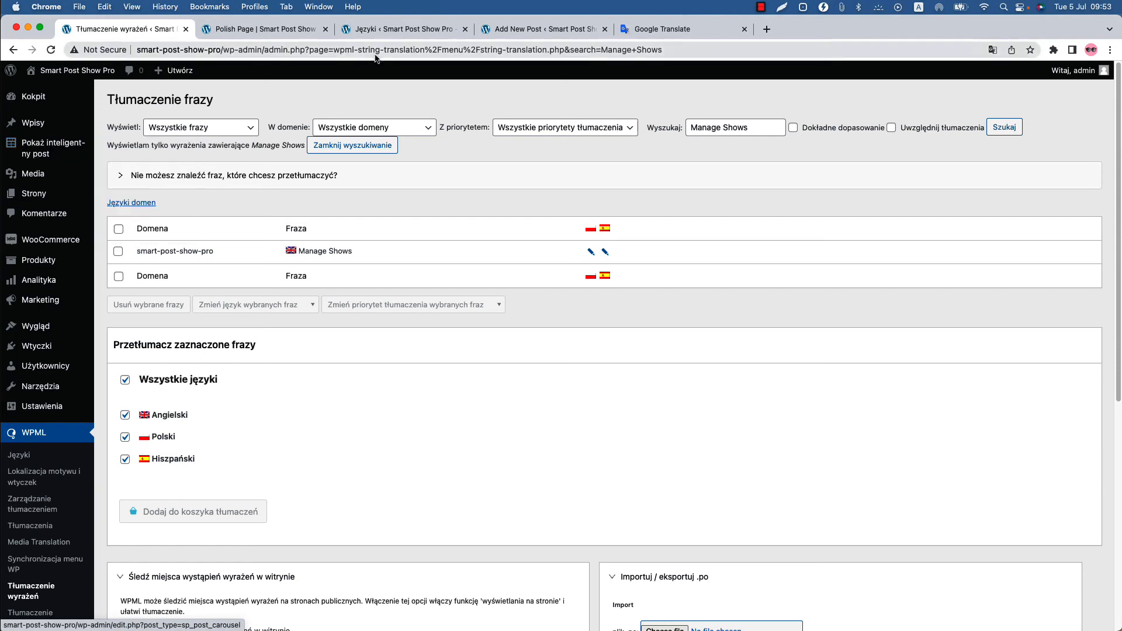
Return to the WPML language settings and save Spanish as the site's default language
{"action": "left_click", "coordinate": [378, 31]}
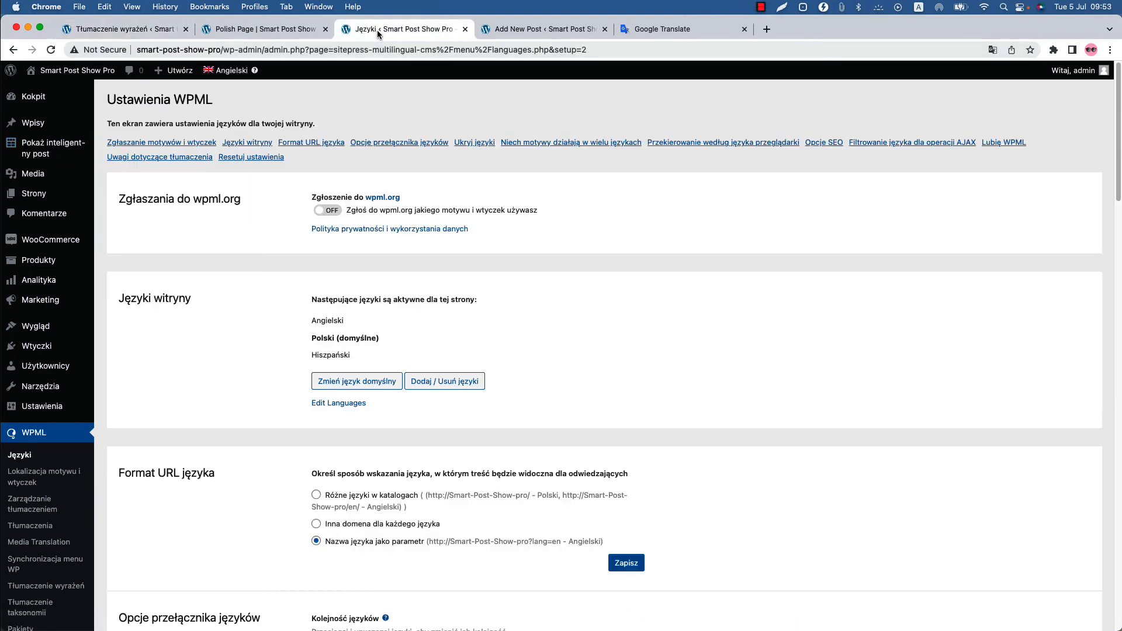
{"action": "left_click", "coordinate": [354, 381]}
{"action": "left_click", "coordinate": [338, 355]}
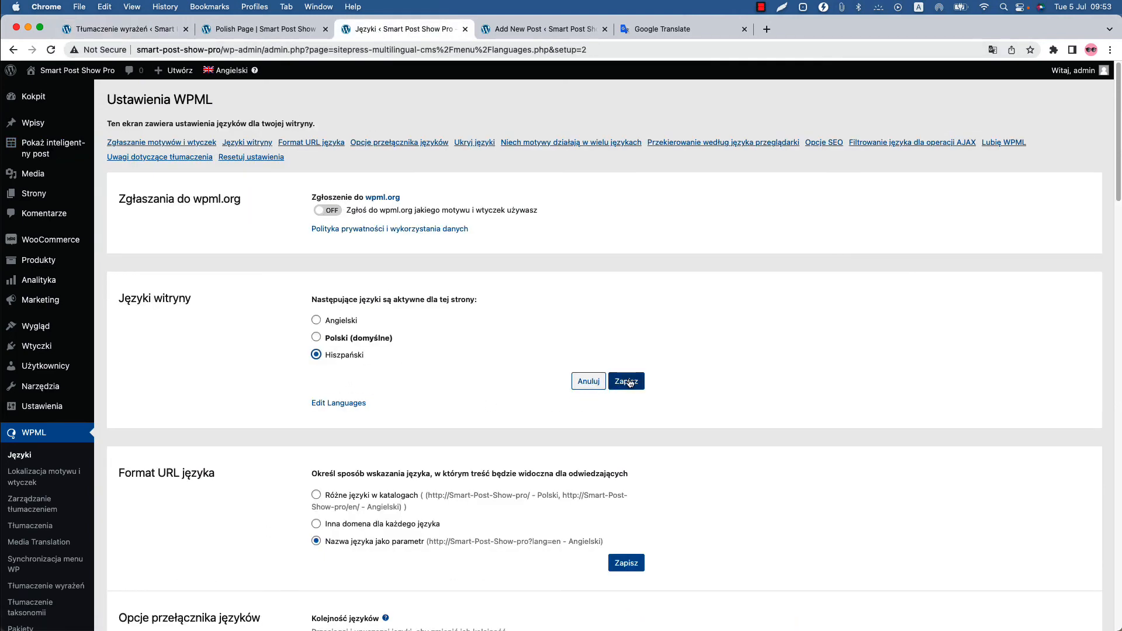
{"action": "left_click", "coordinate": [627, 382]}
Reload the String Translation page and compare the Smart Post Show submenu with the Spanish translation of "Manage Shows"
{"action": "left_click", "coordinate": [269, 34]}
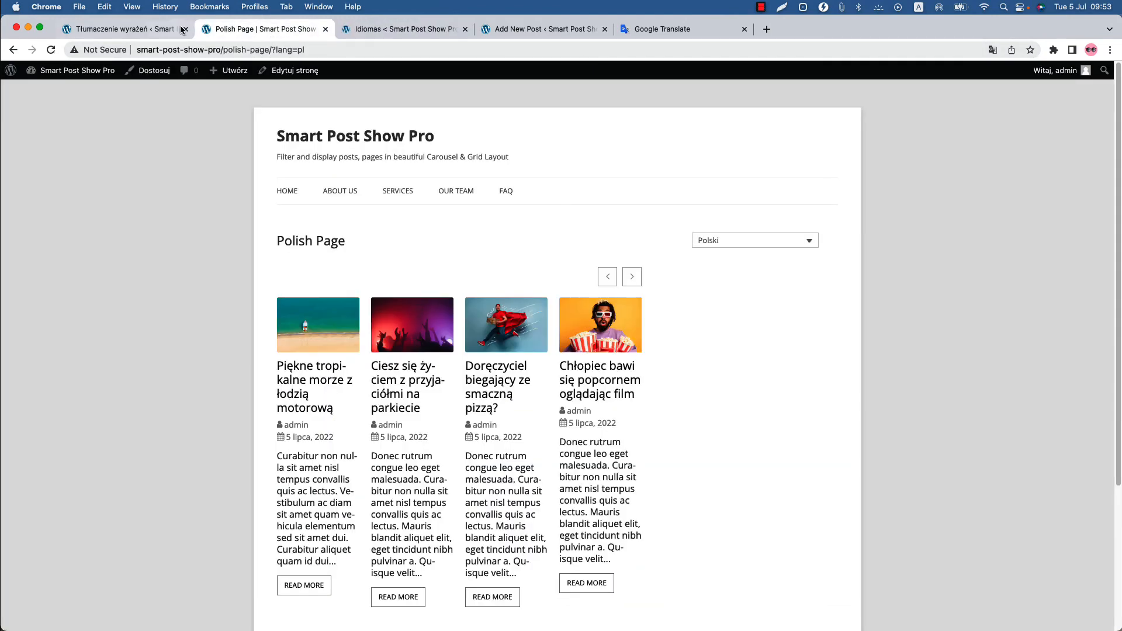
{"action": "left_click", "coordinate": [143, 32]}
{"action": "left_click", "coordinate": [52, 50]}
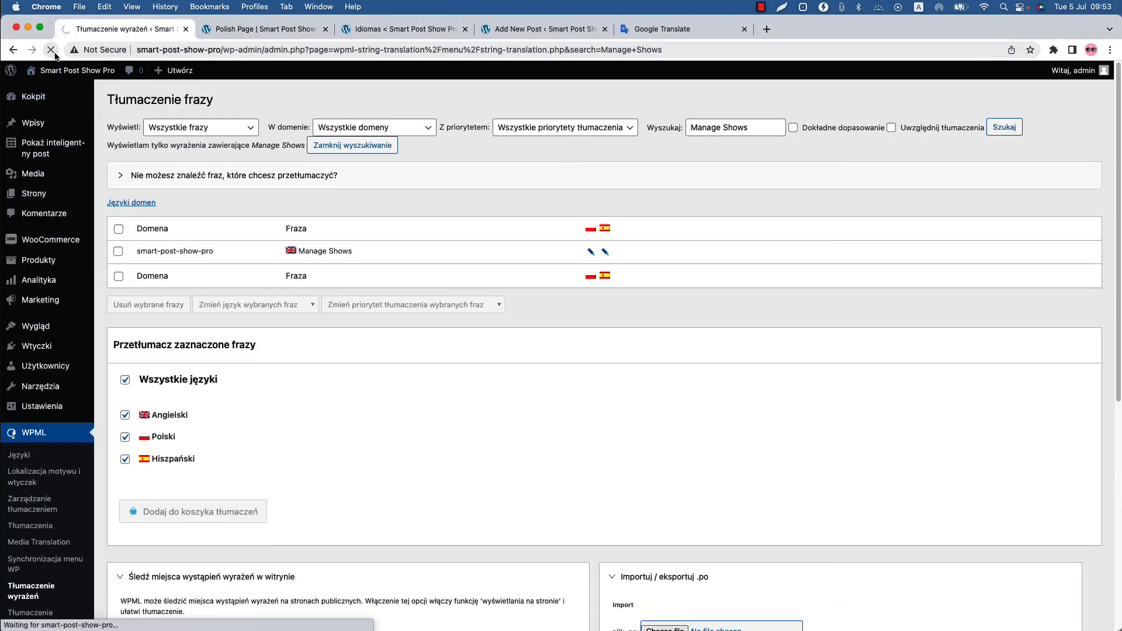
{"action": "mouse_move", "coordinate": [87, 143]}
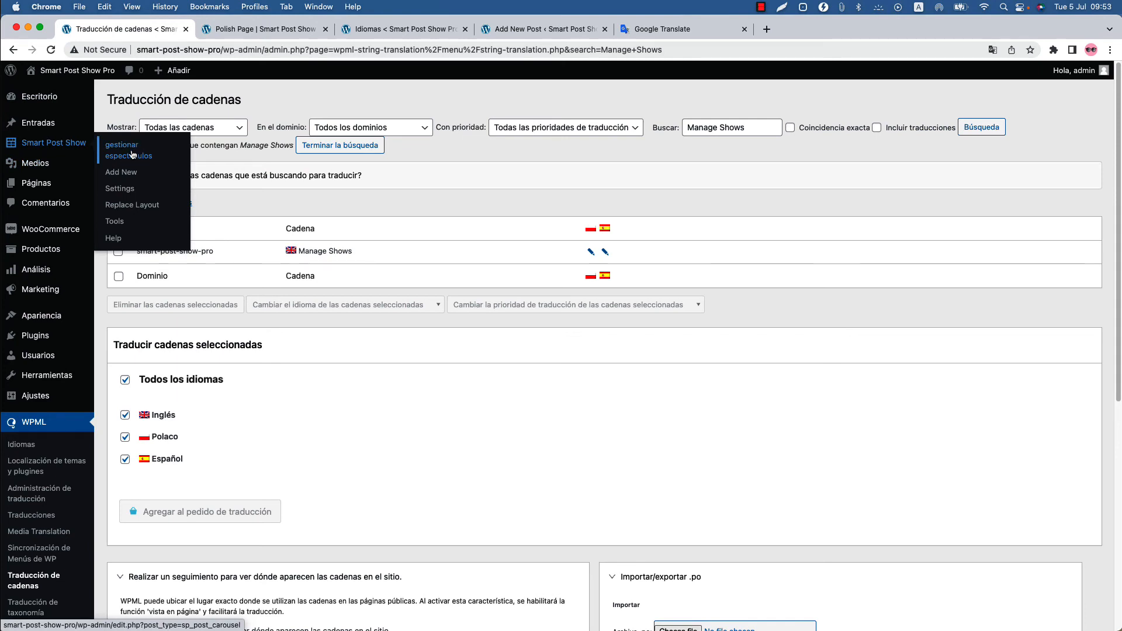
{"action": "left_click", "coordinate": [606, 253]}
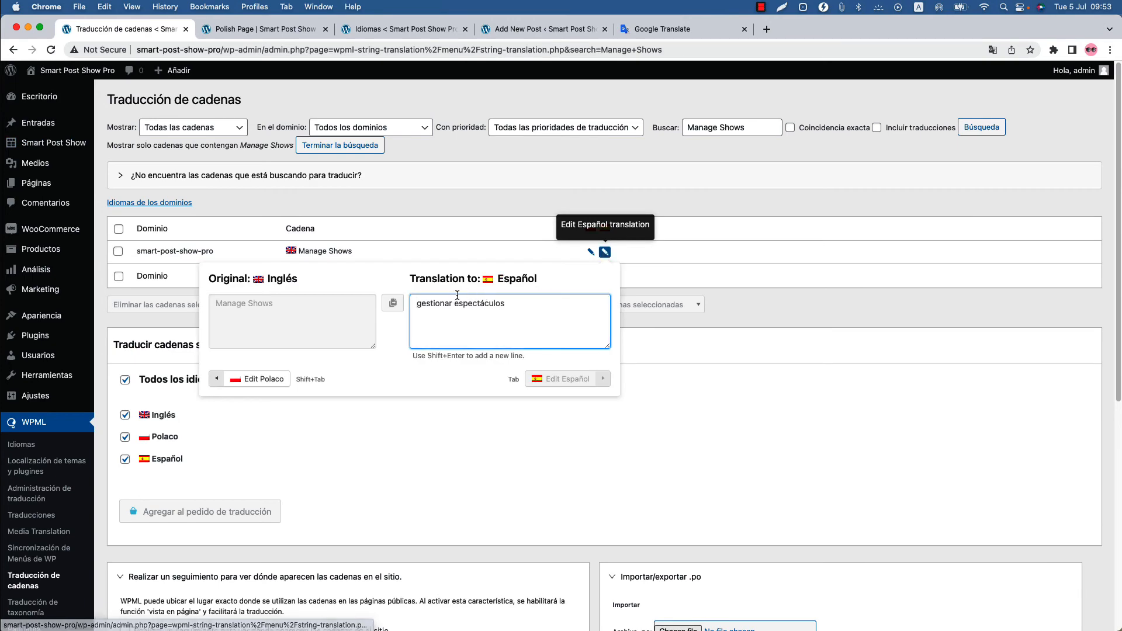
{"action": "left_click", "coordinate": [628, 249]}
Set the site's default language back to English in the WPML language settings
{"action": "left_click", "coordinate": [405, 29]}
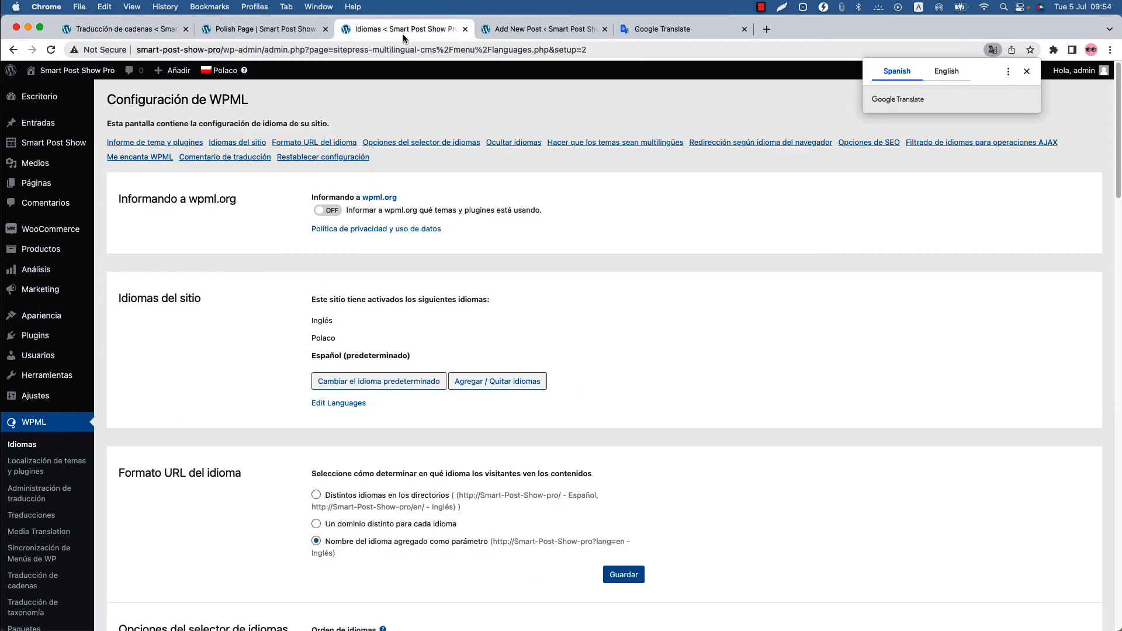
{"action": "left_click", "coordinate": [338, 381]}
{"action": "left_click", "coordinate": [336, 326]}
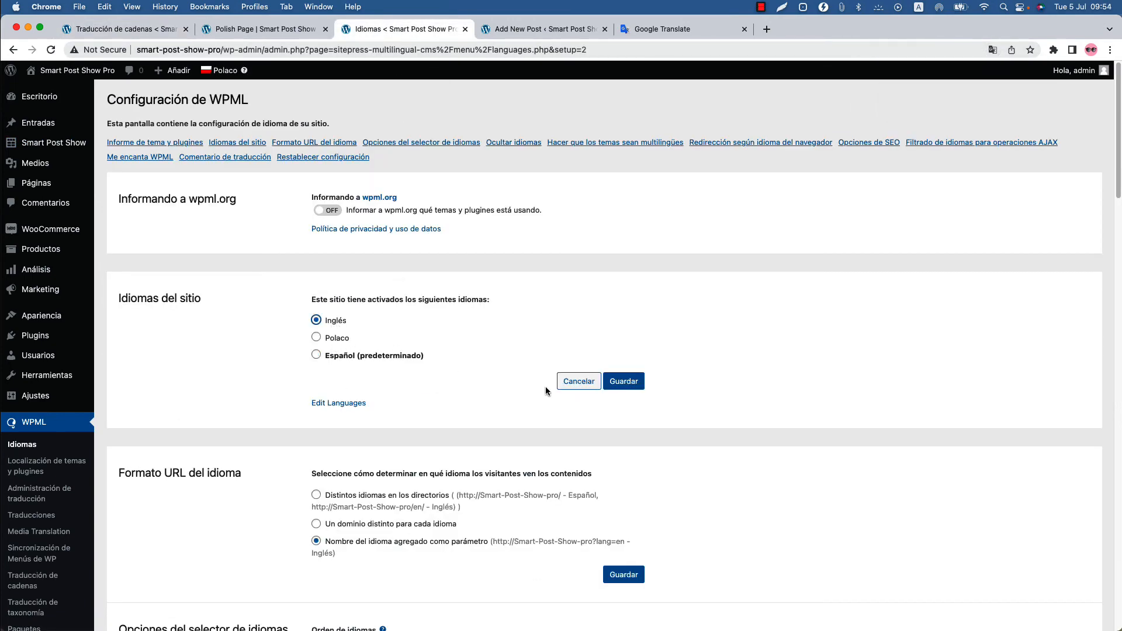
{"action": "left_click", "coordinate": [621, 382]}
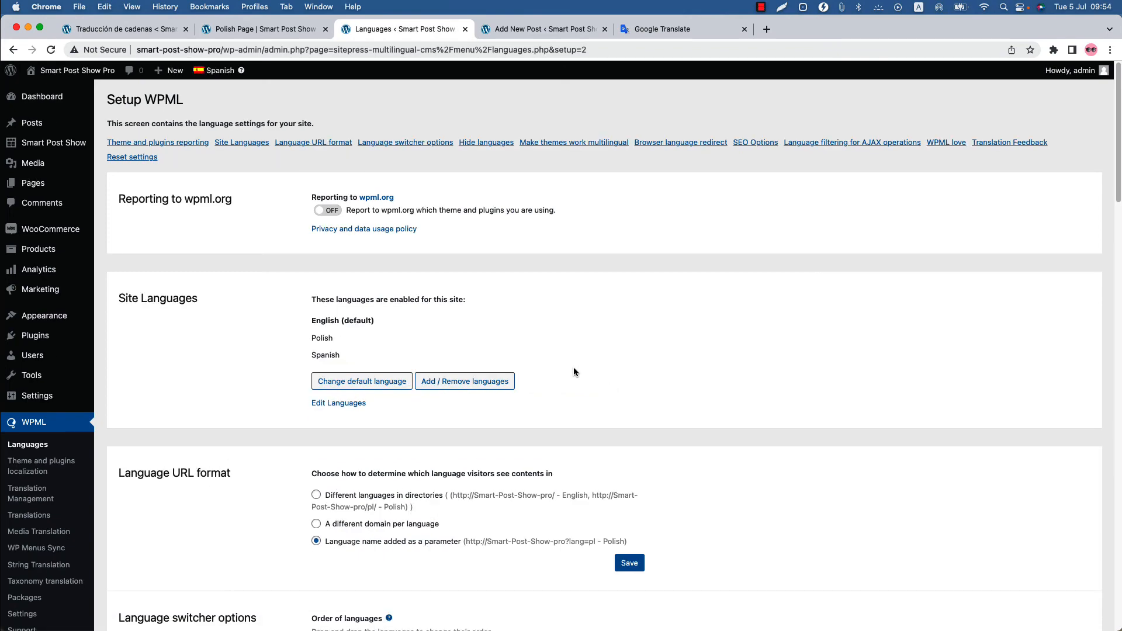
Reload the String Translation page in English and open Smart Post Show's Manage Shows list
{"action": "left_click", "coordinate": [142, 32]}
{"action": "left_click", "coordinate": [51, 50]}
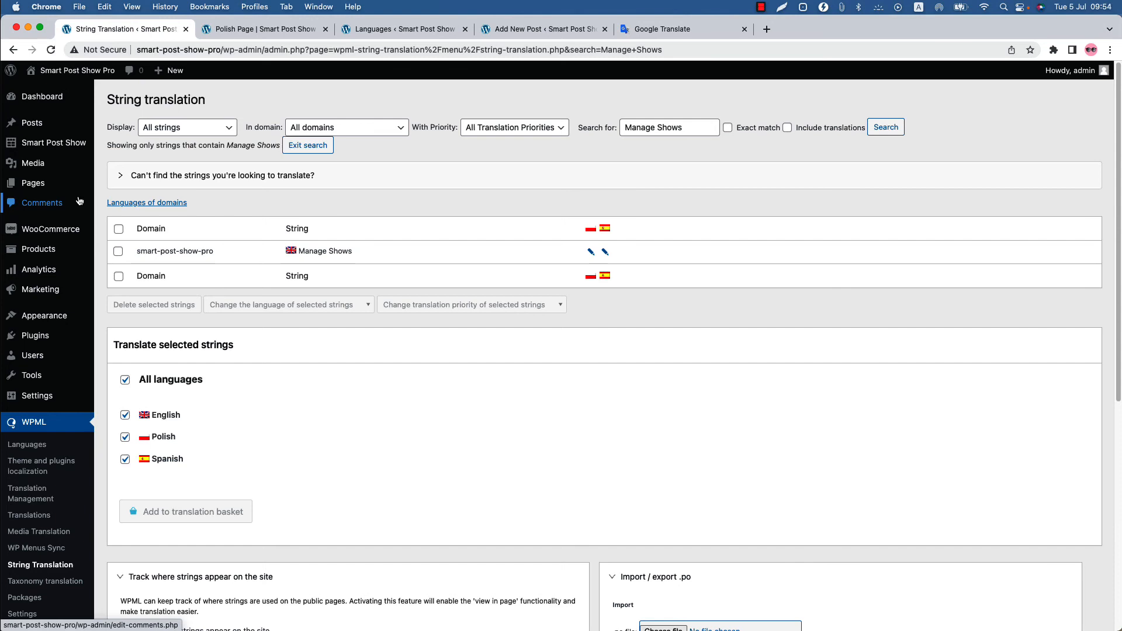
{"action": "mouse_move", "coordinate": [81, 143]}
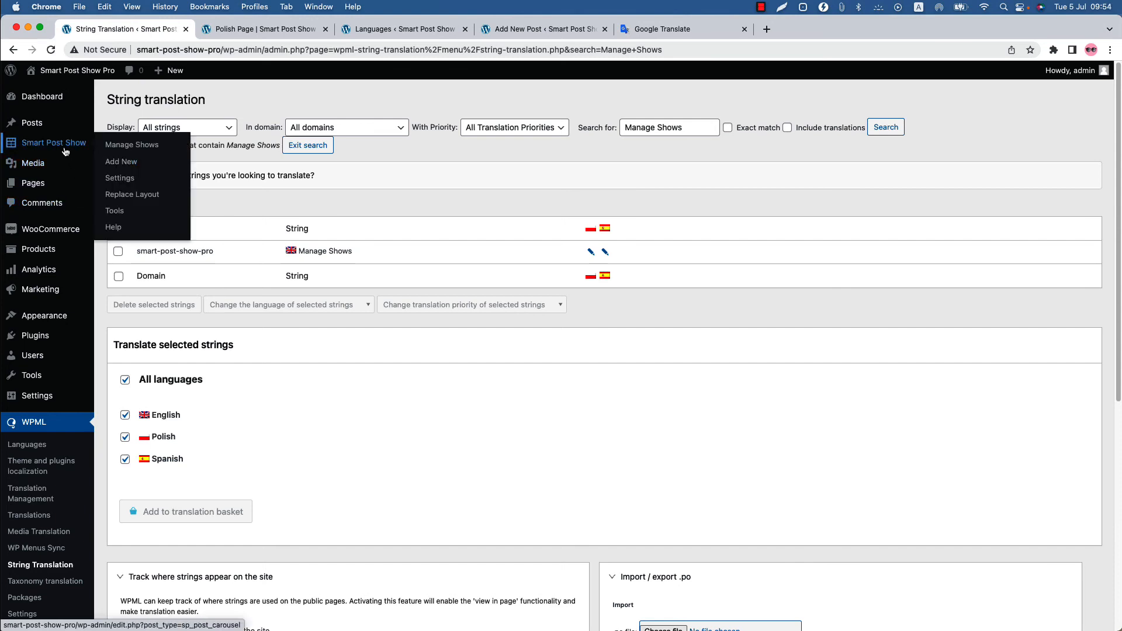
{"action": "left_click", "coordinate": [127, 151]}
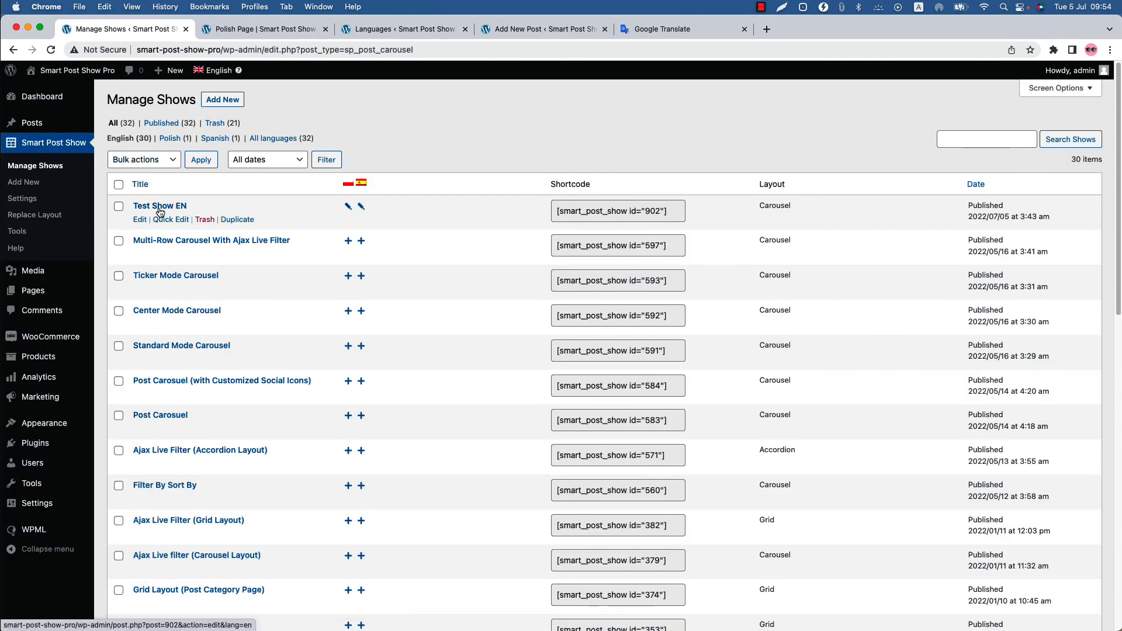
Open the show "Test Show EN" for editing and bring up its display options
{"action": "left_click", "coordinate": [159, 208]}
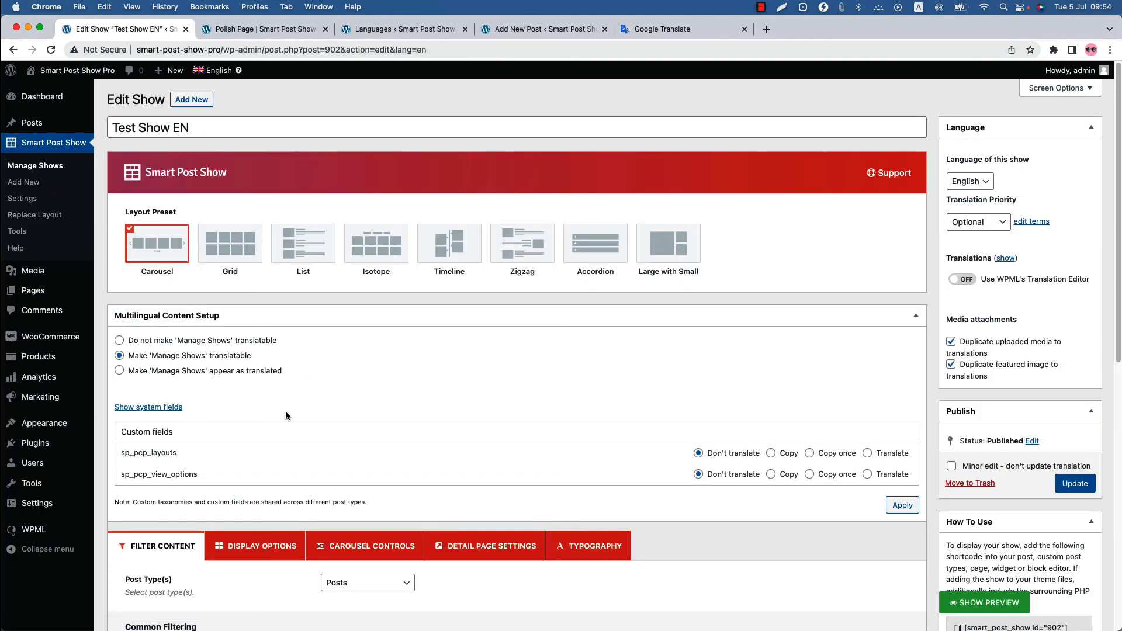
{"action": "scroll", "coordinate": [285, 397], "scroll_direction": "down", "scroll_amount": 7}
{"action": "left_click", "coordinate": [277, 159]}
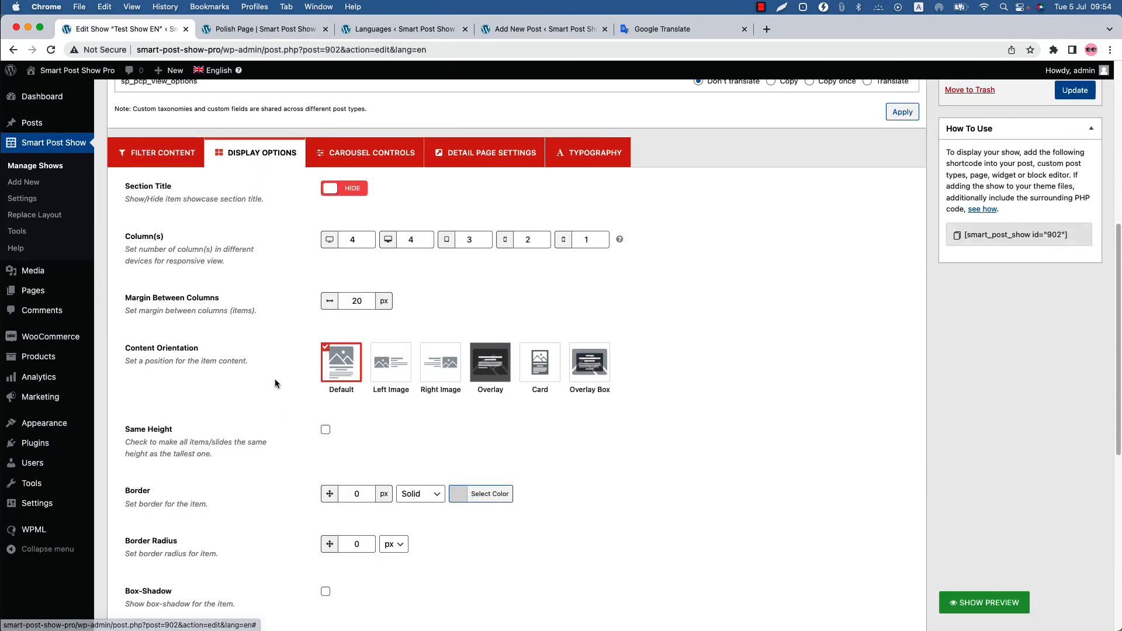
Expand the Content settings among the show's content fields and examine the Read More Label
{"action": "scroll", "coordinate": [276, 380], "scroll_direction": "down", "scroll_amount": 7}
{"action": "left_click", "coordinate": [376, 424]}
{"action": "scroll", "coordinate": [467, 381], "scroll_direction": "down", "scroll_amount": 10}
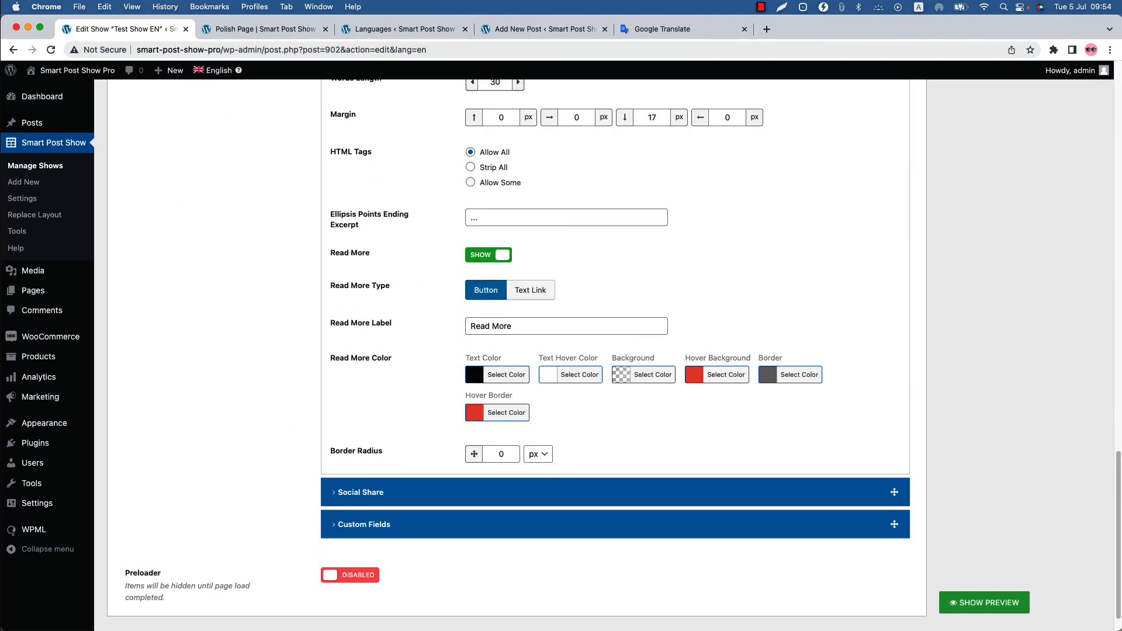
{"action": "left_click", "coordinate": [513, 326]}
{"action": "scroll", "coordinate": [234, 327], "scroll_direction": "down", "scroll_amount": 1}
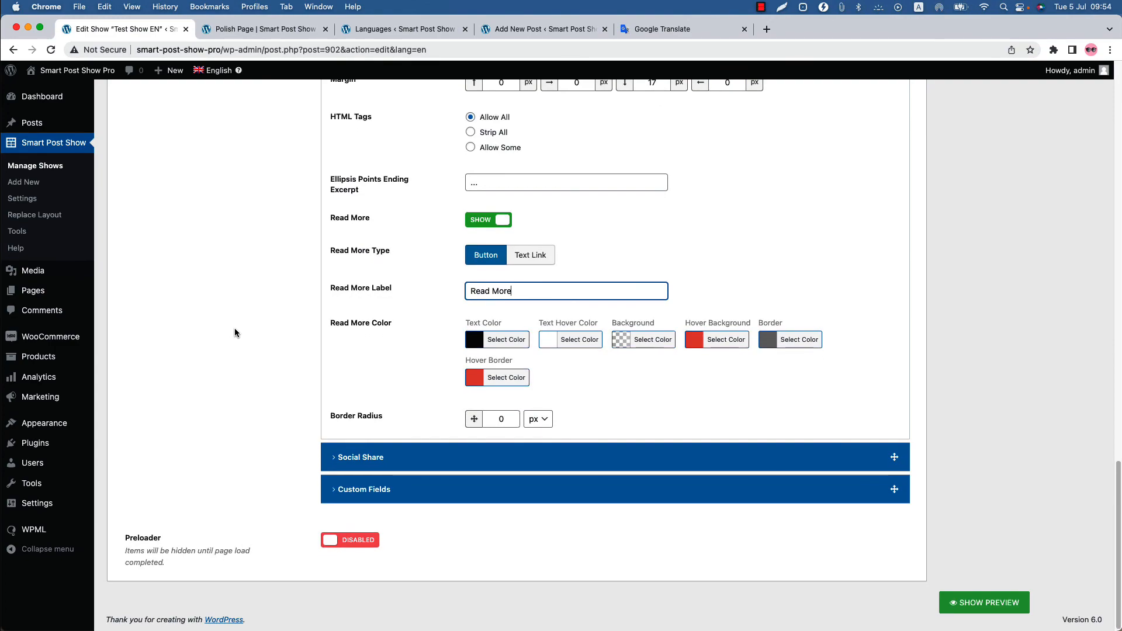
Change the show's layout preset to Grid and examine the pagination's Load More Button Label and Ending Message
{"action": "scroll", "coordinate": [233, 328], "scroll_direction": "up", "scroll_amount": 10}
{"action": "scroll", "coordinate": [234, 328], "scroll_direction": "up", "scroll_amount": 10}
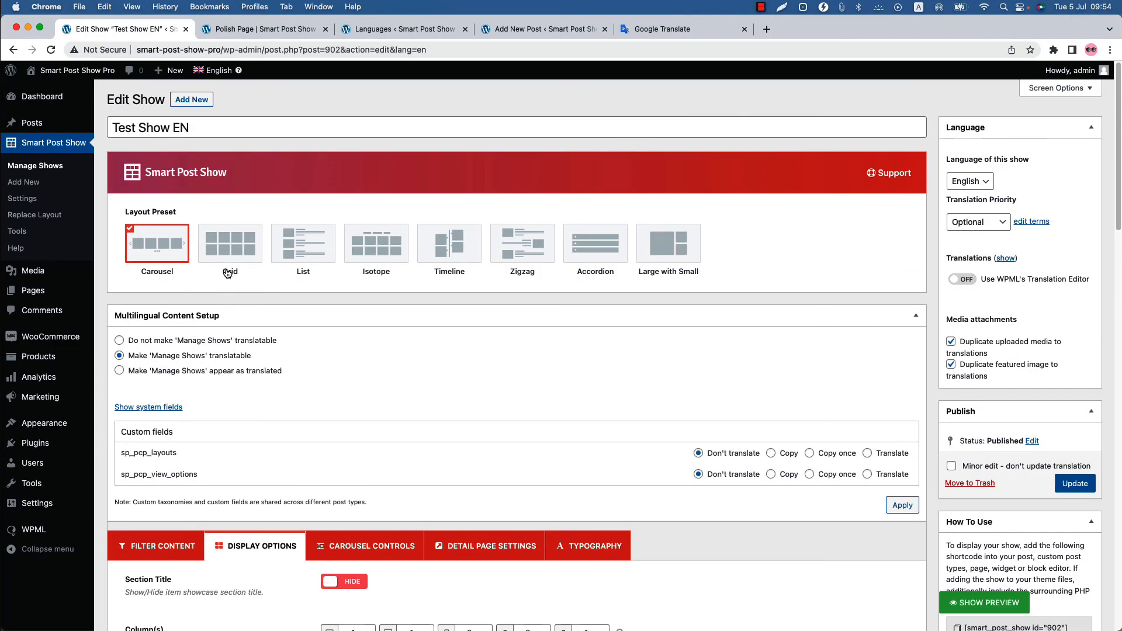
{"action": "scroll", "coordinate": [272, 475], "scroll_direction": "down", "scroll_amount": 15}
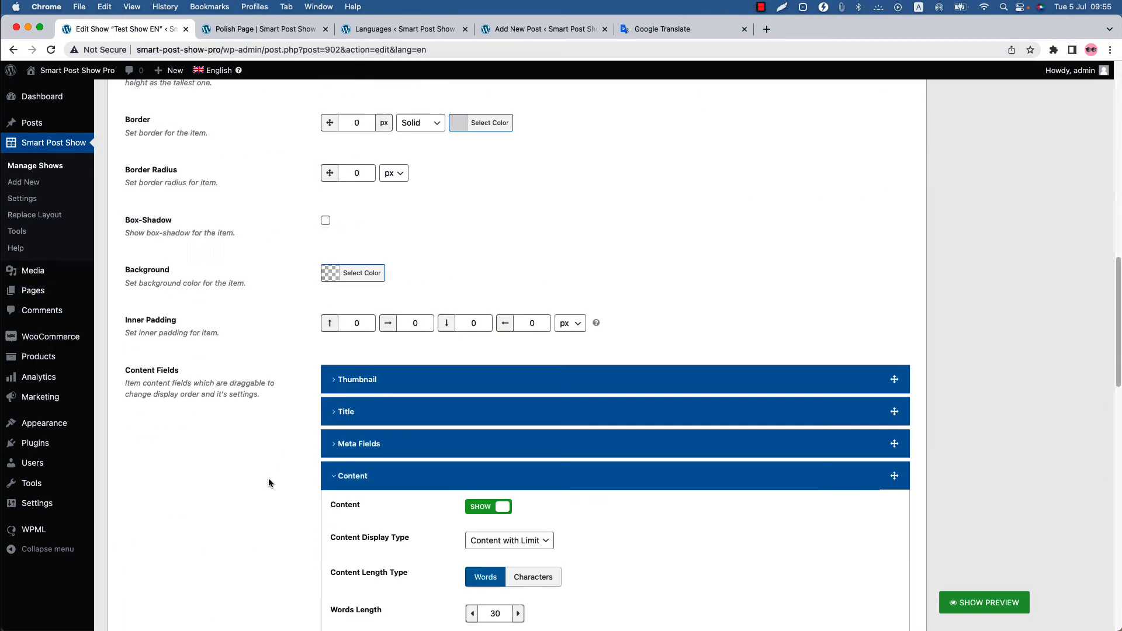
{"action": "scroll", "coordinate": [268, 479], "scroll_direction": "down", "scroll_amount": 10}
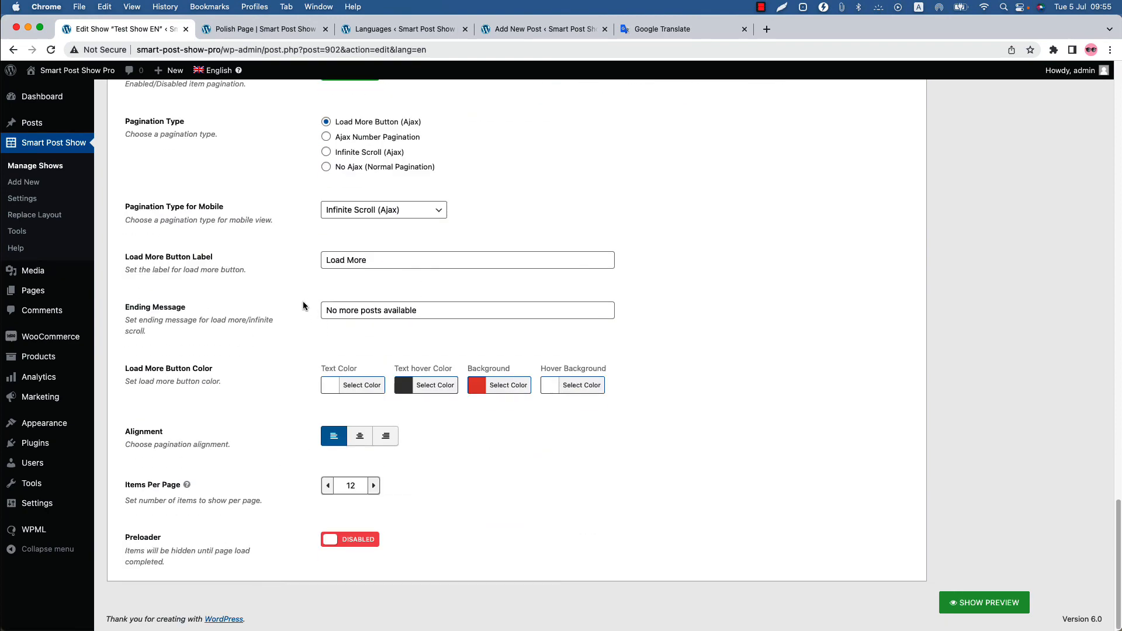
{"action": "left_click", "coordinate": [396, 266]}
{"action": "left_click", "coordinate": [442, 314]}
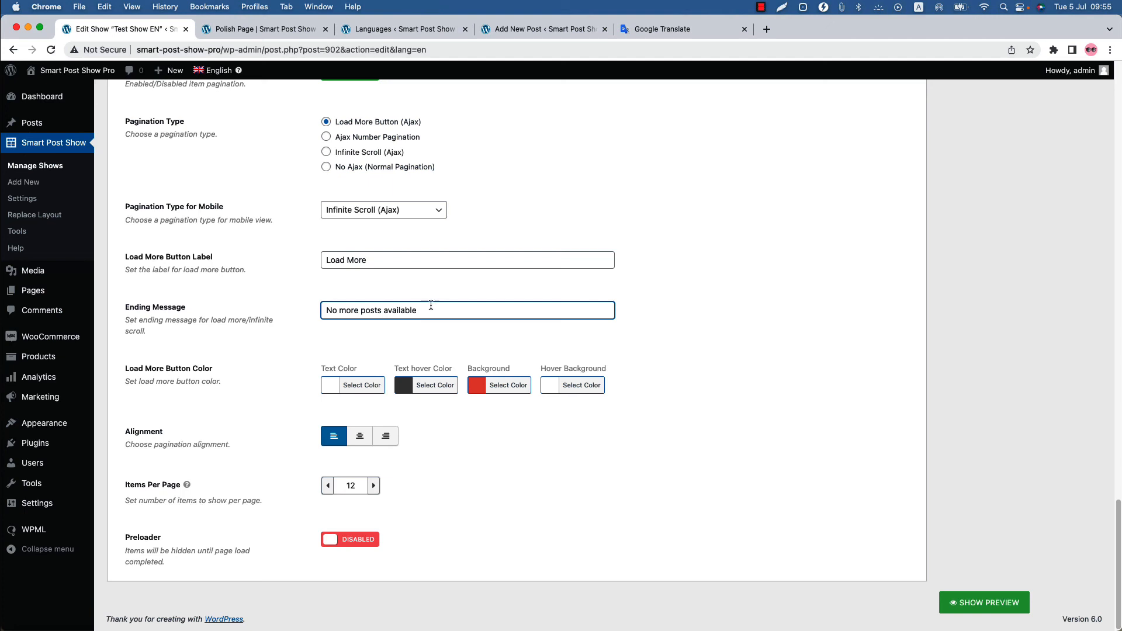
Add trial text at the end of the pagination's Ending Message and delete it again
{"action": "left_click", "coordinate": [409, 264]}
{"action": "left_click", "coordinate": [428, 311]}
{"action": "type", "text": "dfgdg"}
{"action": "key", "text": "BackSpace"}
{"action": "key", "text": "BackSpace"}
{"action": "key", "text": "BackSpace"}
{"action": "key", "text": "BackSpace"}
{"action": "key", "text": "BackSpace"}
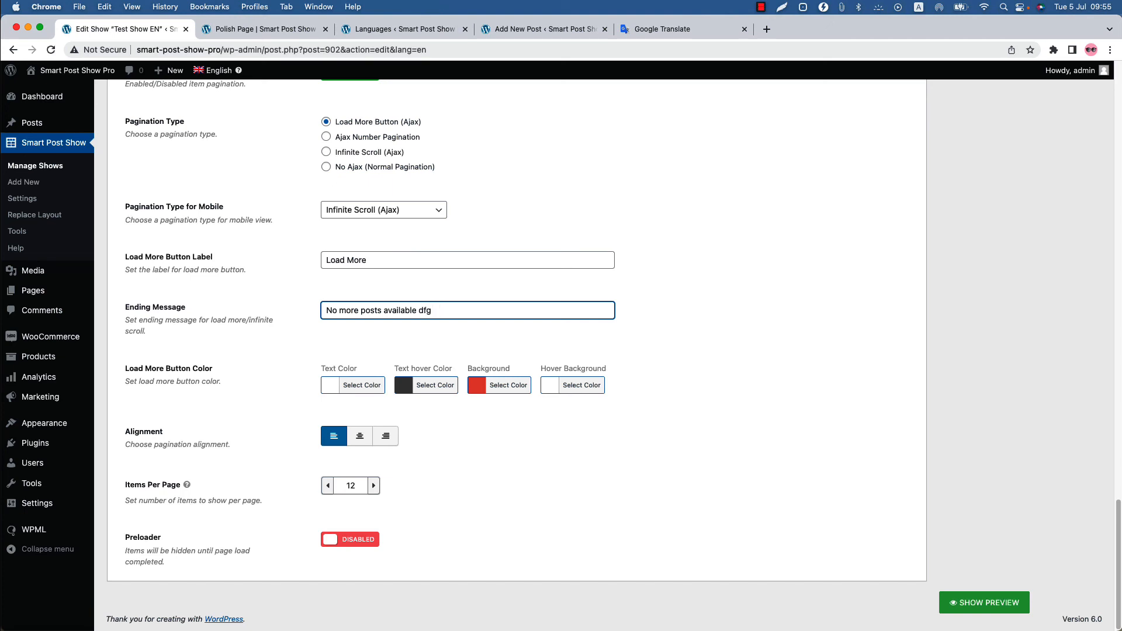